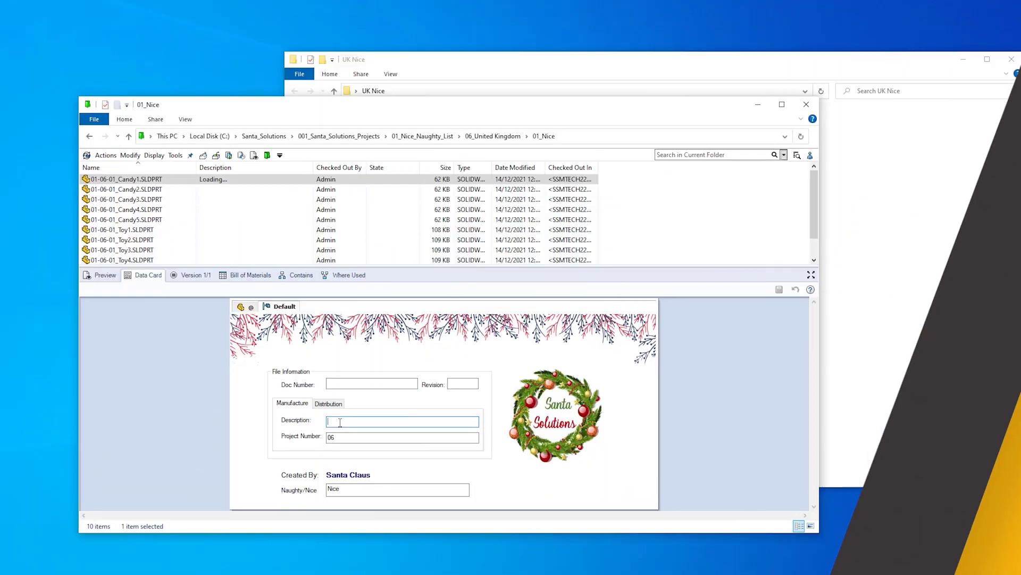
text(Candy Cane)
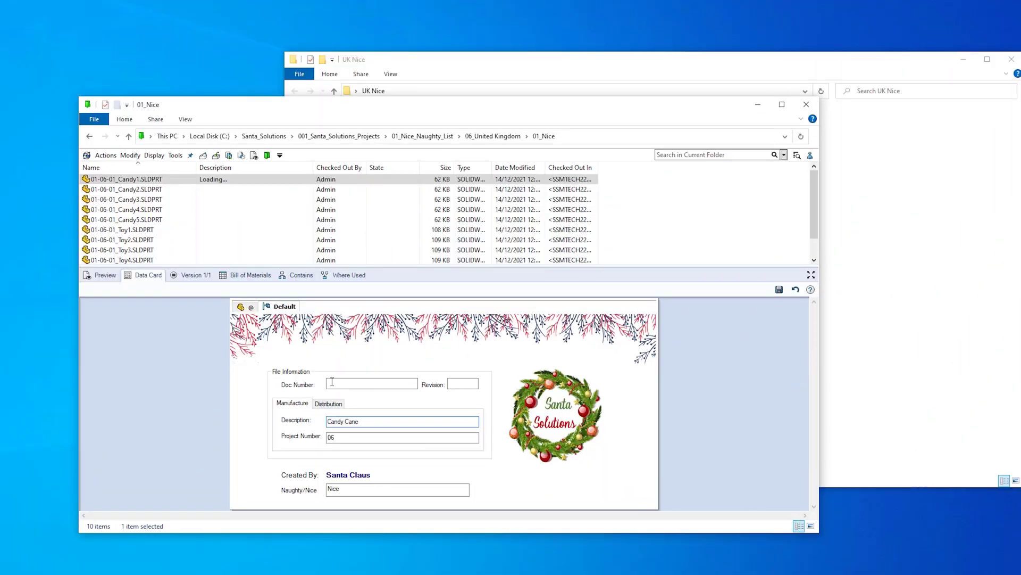
Enter description Candy Cane and doc number 001, then browse into the United Kingdom folder.
click(332, 383)
click(460, 384)
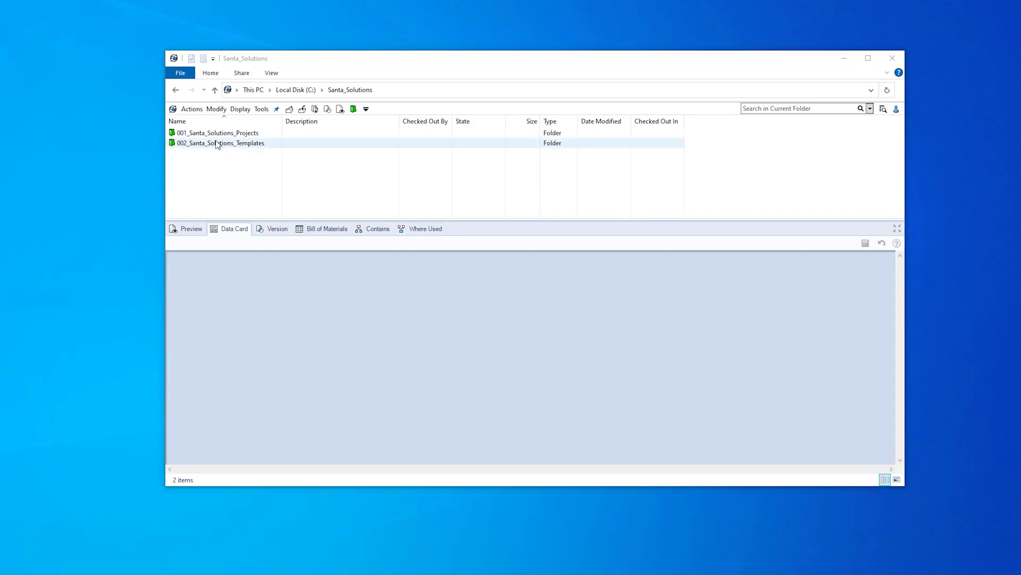
double_click(214, 134)
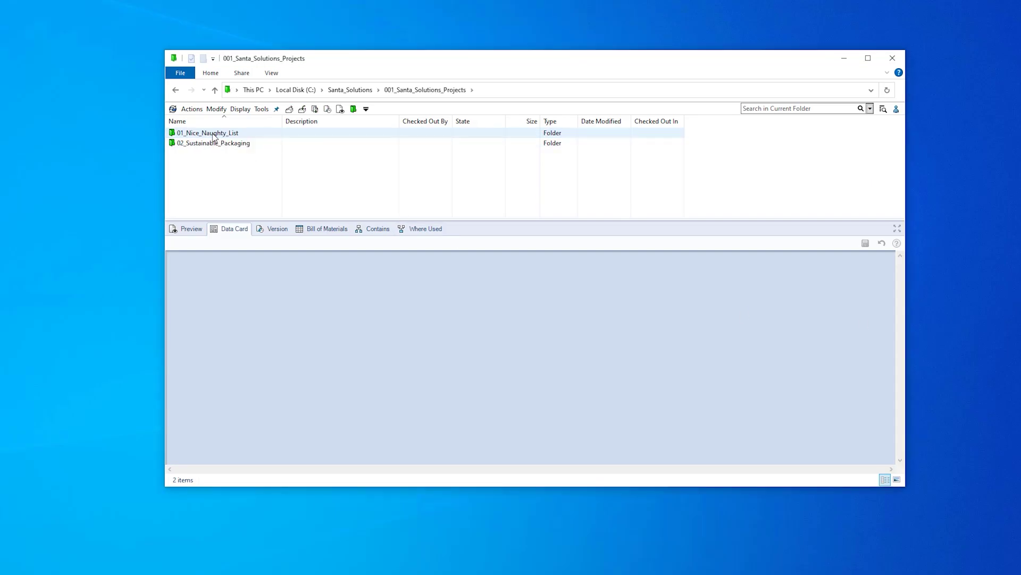
double_click(214, 133)
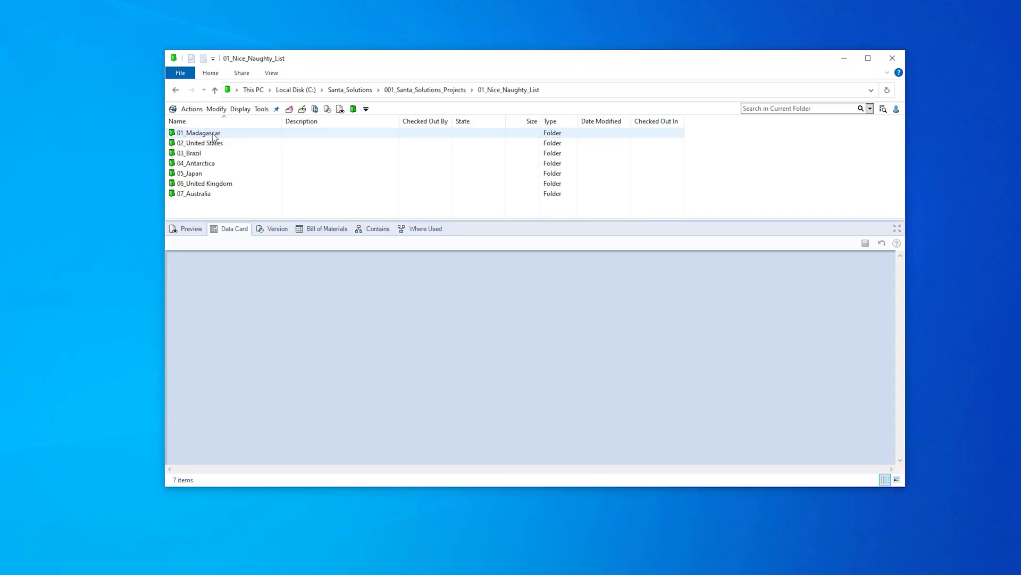
double_click(221, 183)
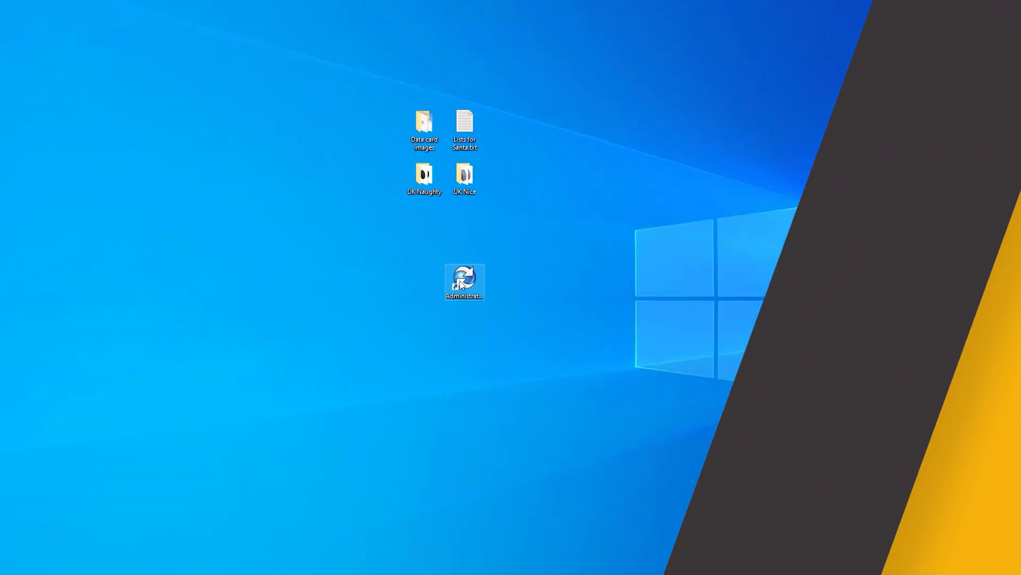
Log in to Santa_Solutions in PDM Administration and open Santa's Workshop Folder Card from Folder Cards.
double_click(461, 285)
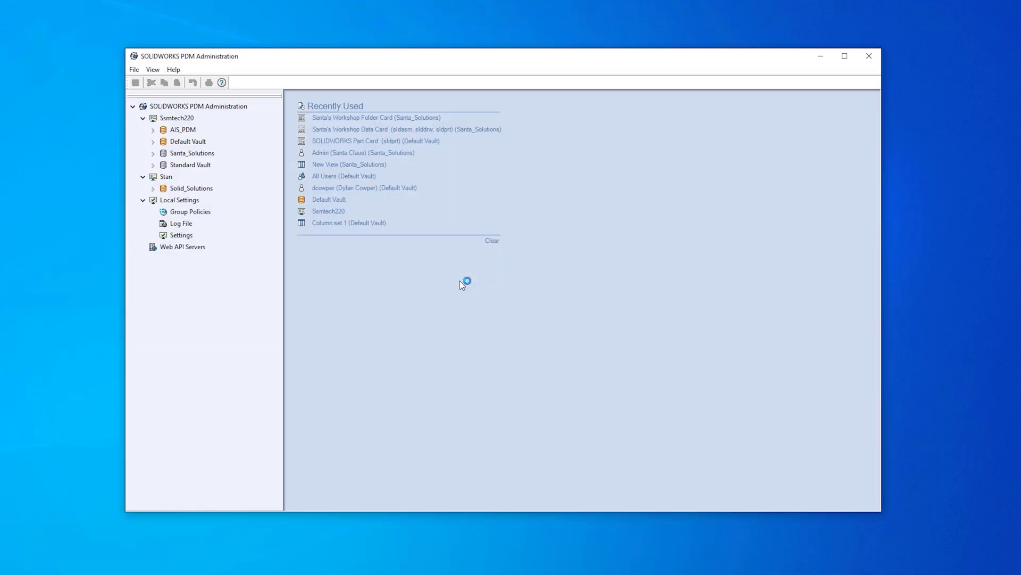
click(153, 152)
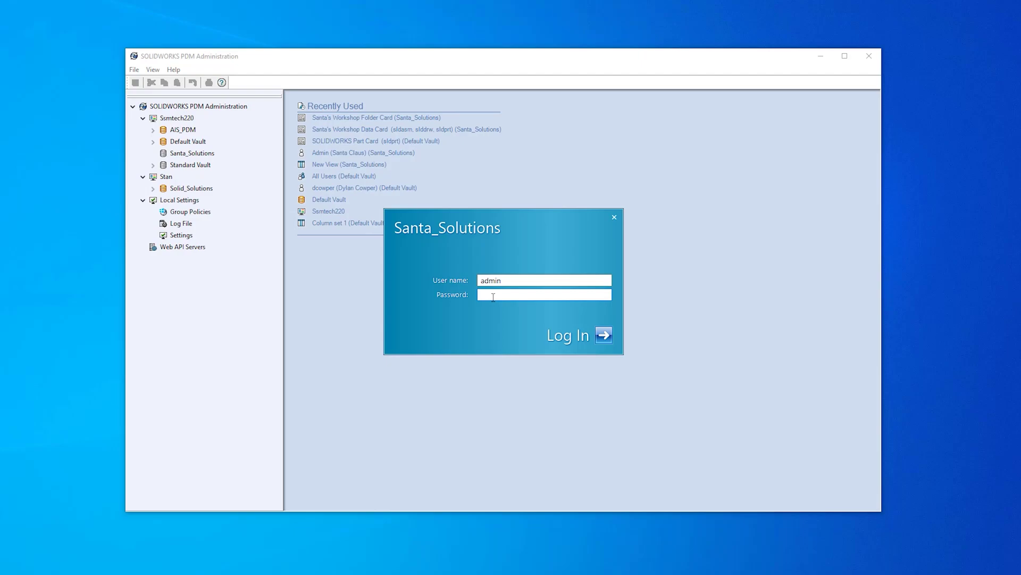
key(Return)
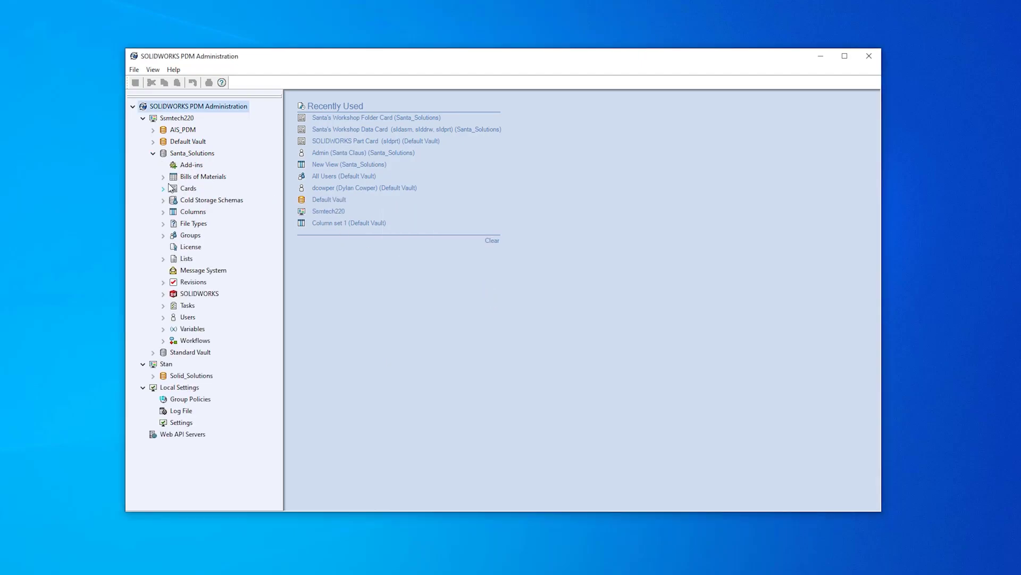
click(164, 188)
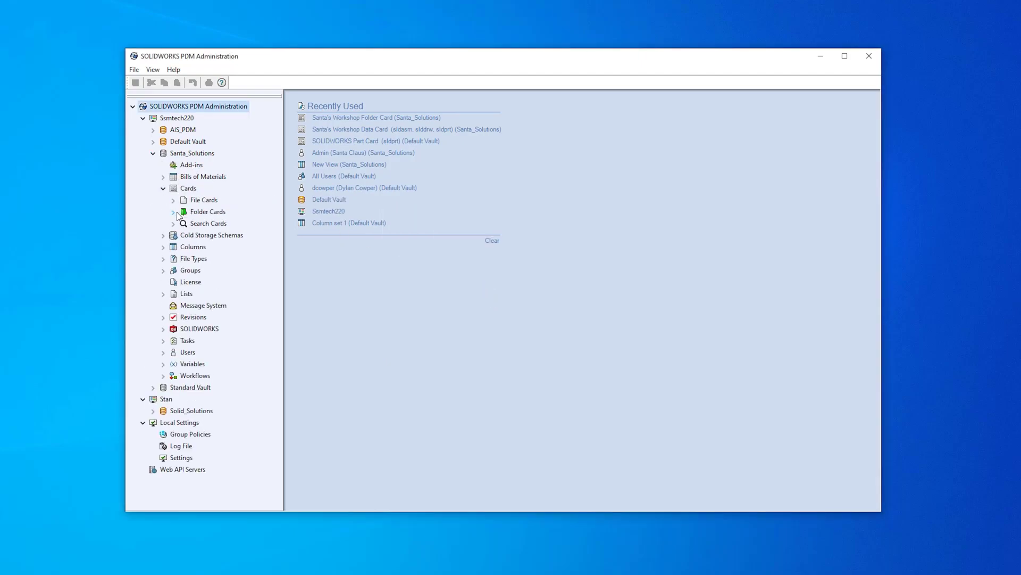
click(174, 211)
double_click(199, 224)
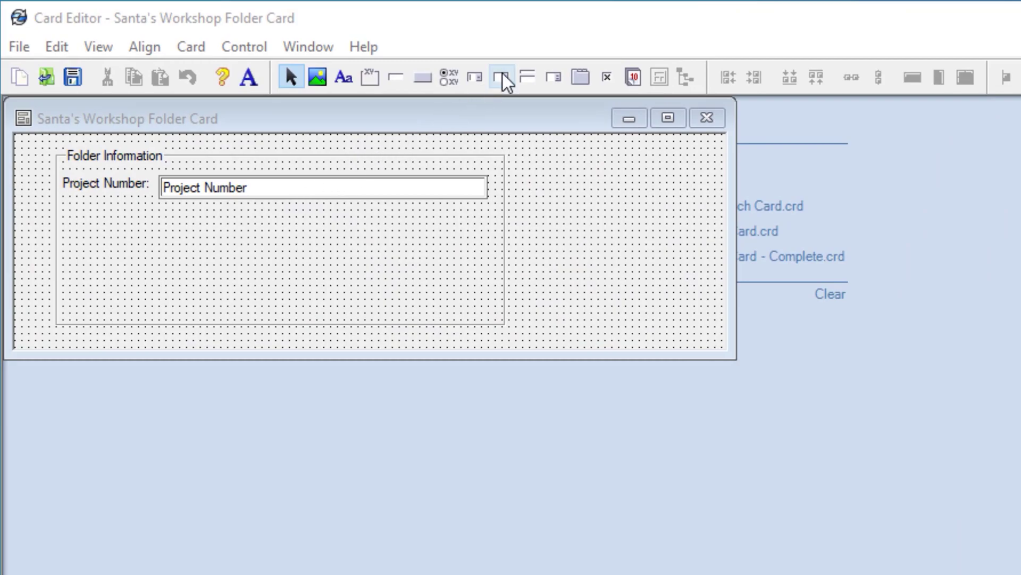
Place a droplist on the card and create a new Continent variable.
click(502, 78)
click(184, 222)
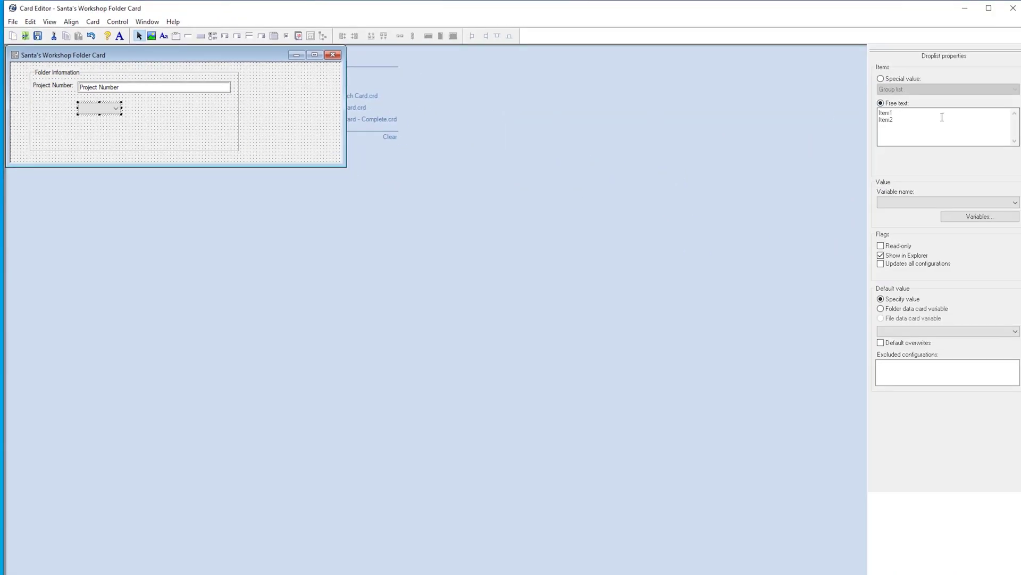
click(965, 204)
click(974, 217)
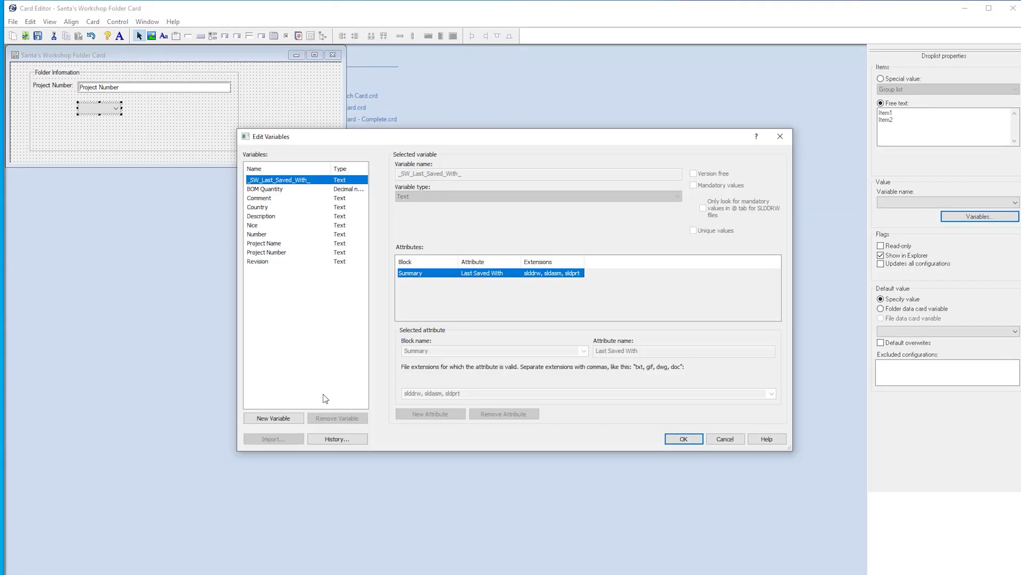
click(290, 421)
text(Continent)
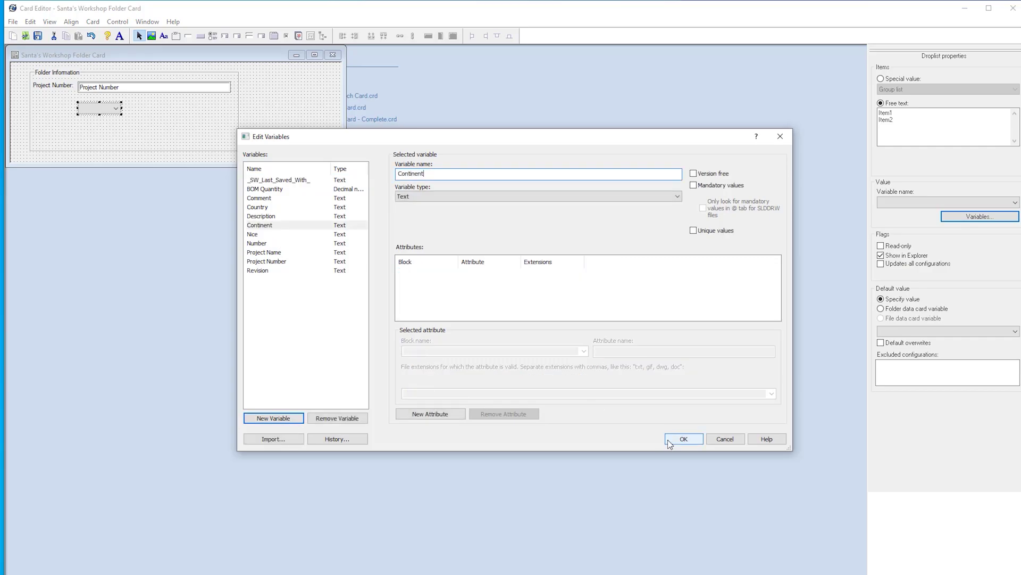
click(684, 439)
Link the droplist to Continent, paste the continent list, and widen it to match Project Number.
click(947, 203)
click(902, 238)
drag(879, 112, 900, 124)
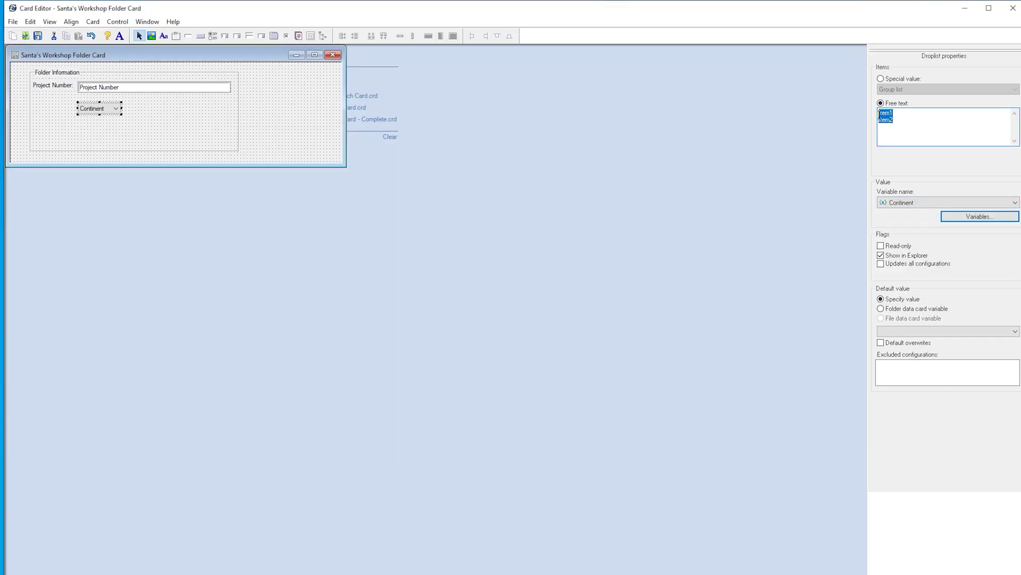
key(Delete)
key(ctrl+v)
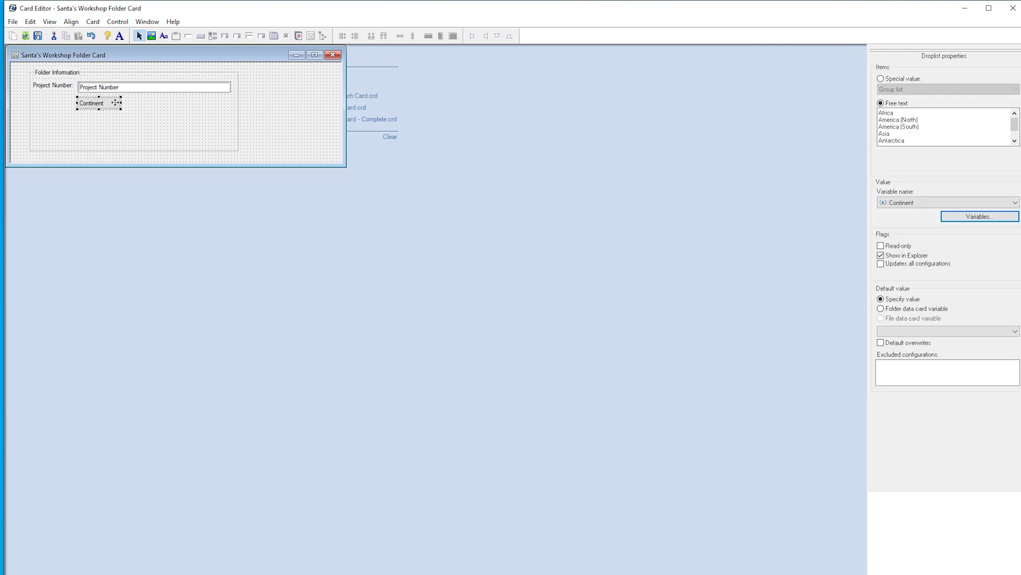
drag(121, 108, 232, 109)
click(271, 110)
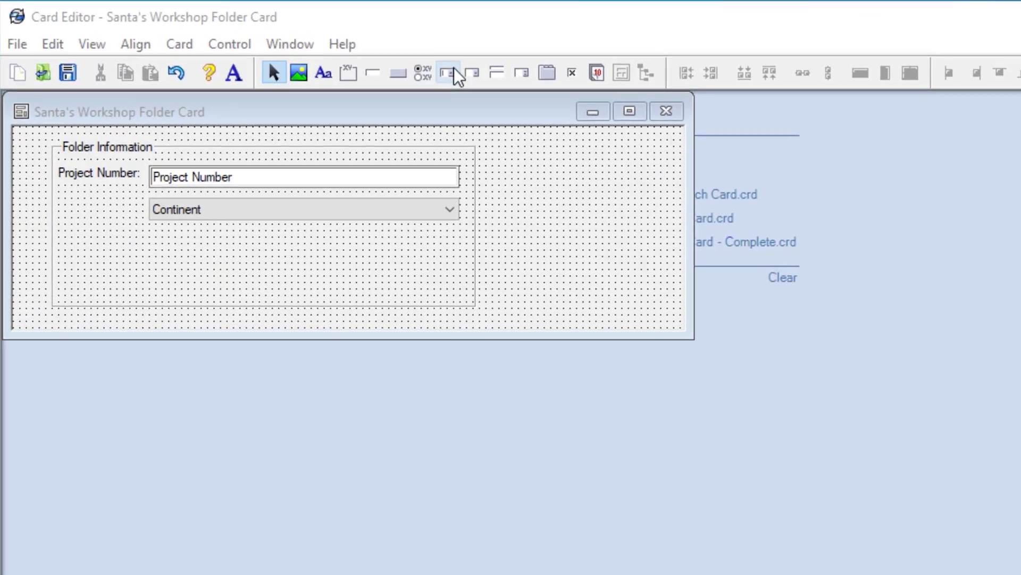
Add a Country combo box below Continent with the pasted country list, widened to match.
click(479, 76)
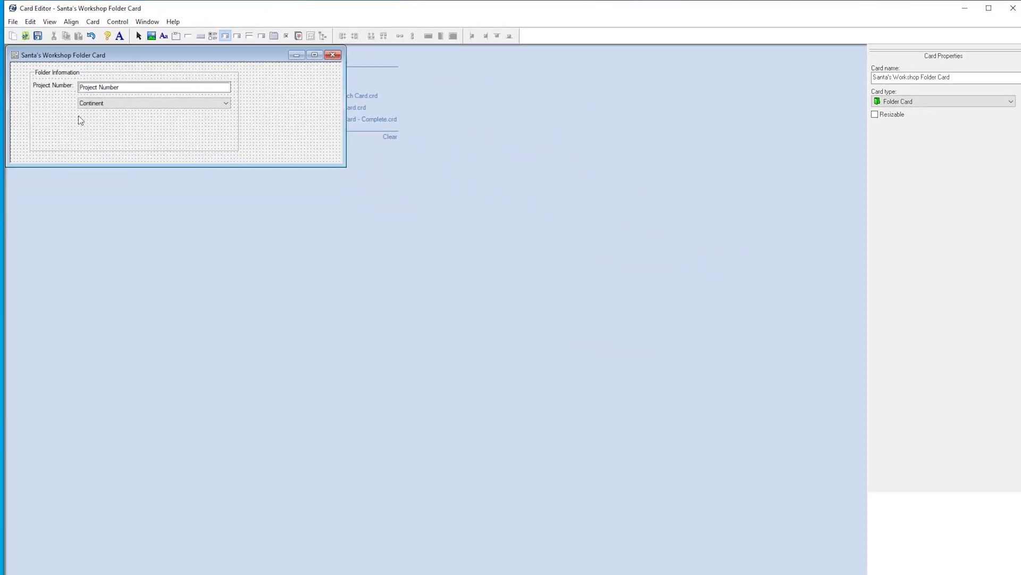
click(78, 116)
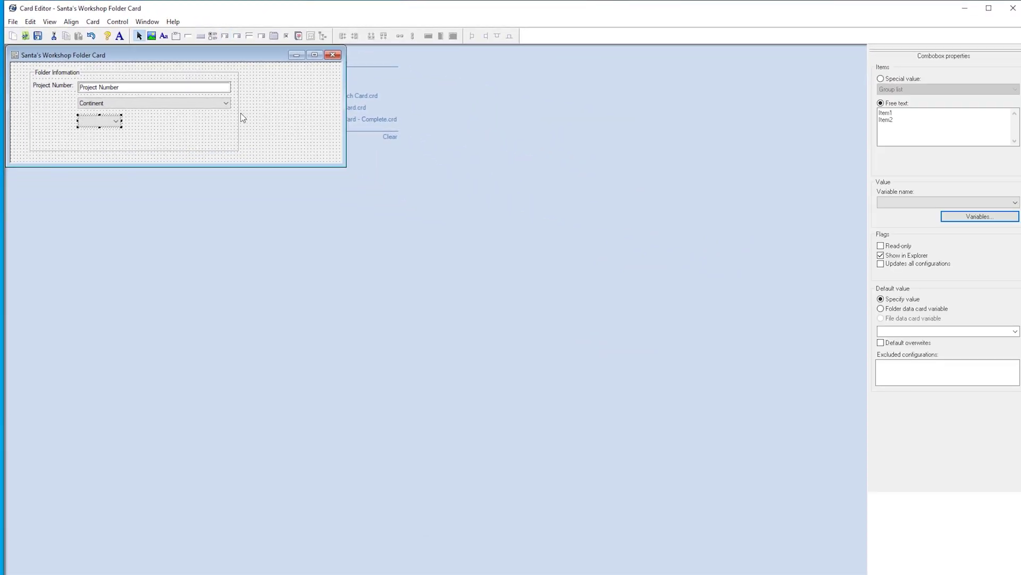
click(948, 203)
click(895, 253)
click(926, 128)
key(ctrl+a)
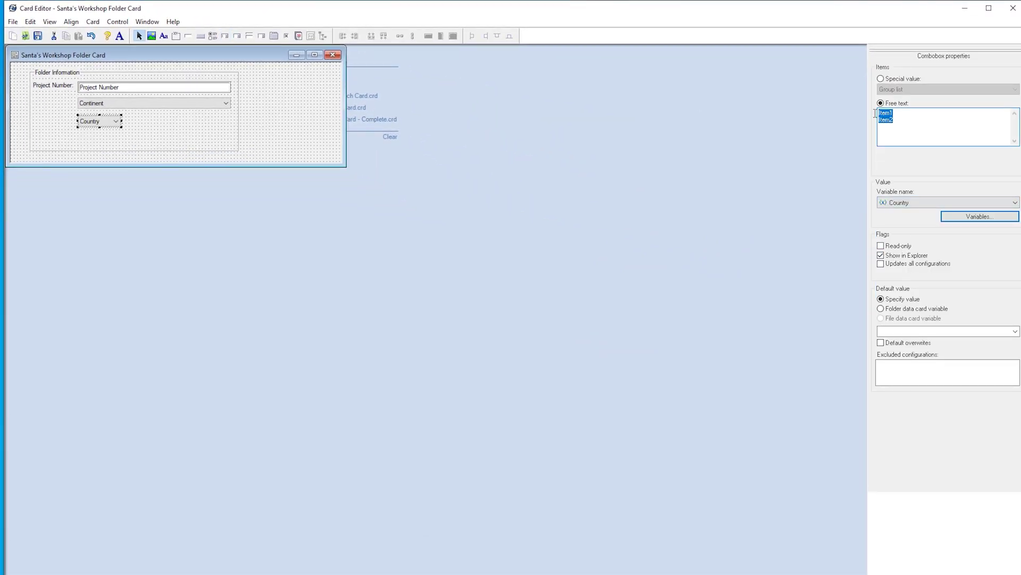
key(ctrl+v)
drag(122, 122, 232, 122)
click(280, 135)
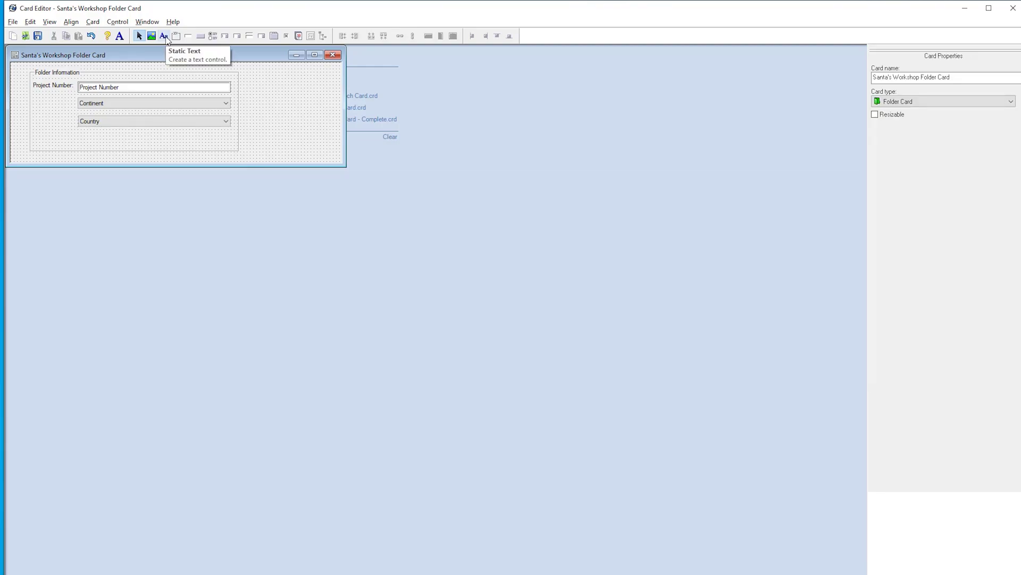
Add Continent and Country text labels aligned with the Project Number label.
click(164, 36)
click(37, 99)
text(Continent)
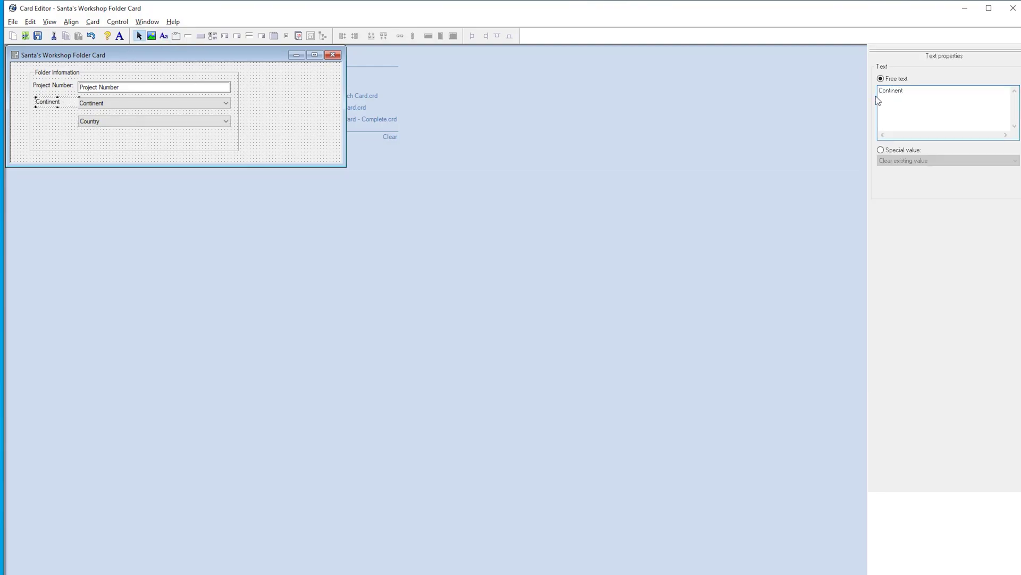
click(237, 77)
click(165, 36)
click(37, 119)
text(Country)
drag(64, 121, 59, 105)
click(48, 109)
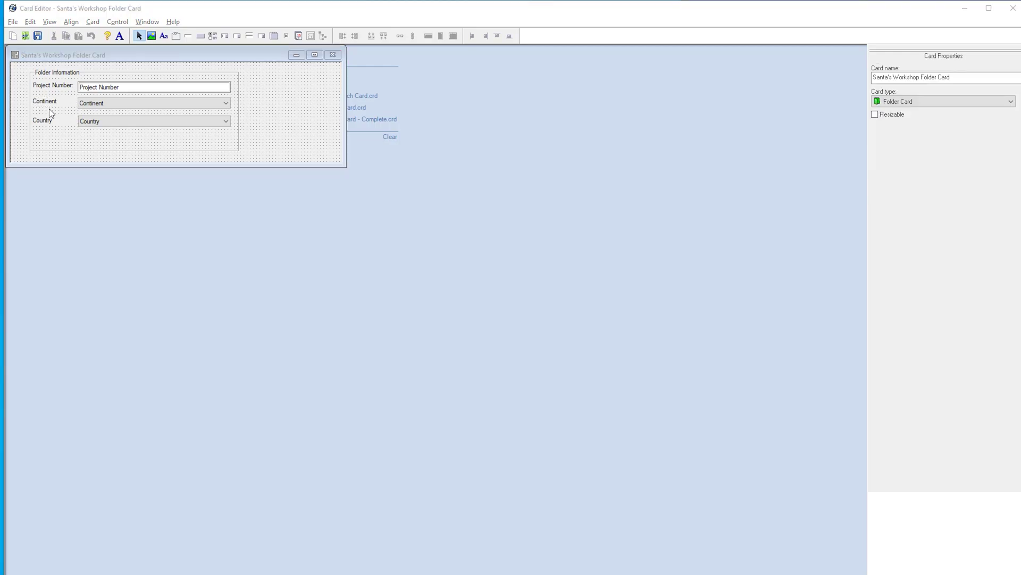
Set the United Kingdom folder's card Continent to Europe, enter a Country, and save.
key(alt+Tab)
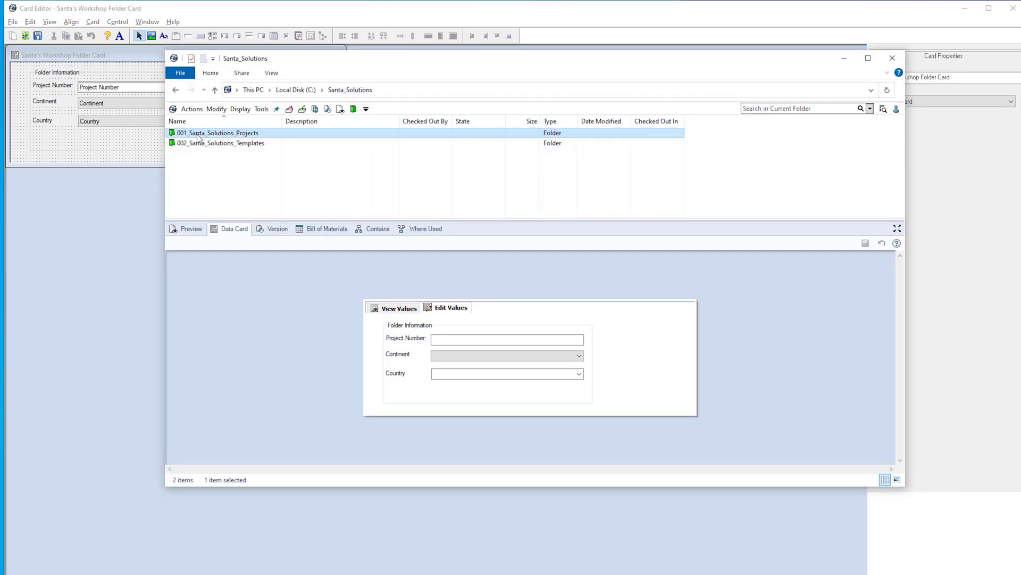
double_click(200, 135)
click(223, 183)
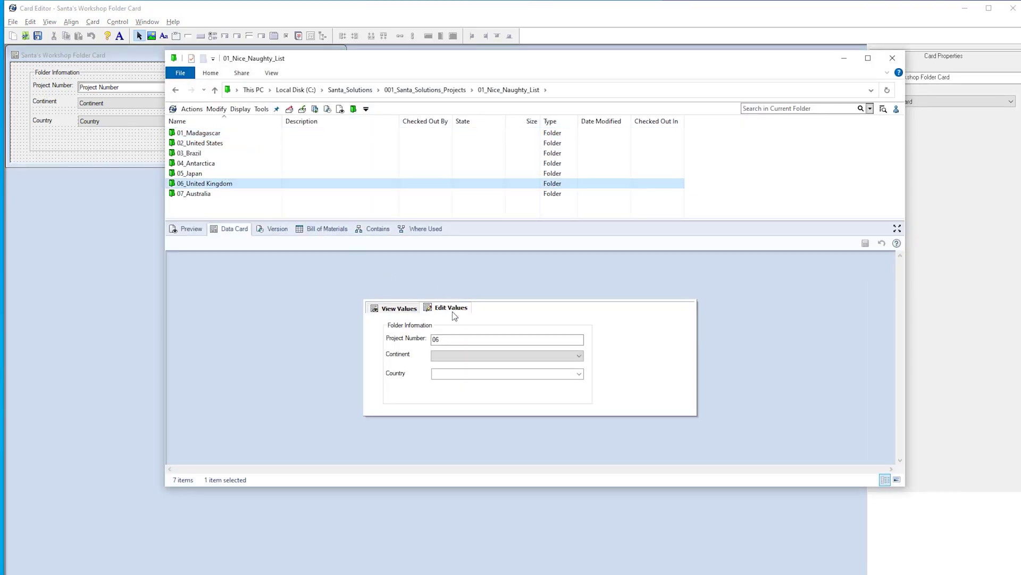
click(497, 357)
click(457, 404)
click(561, 373)
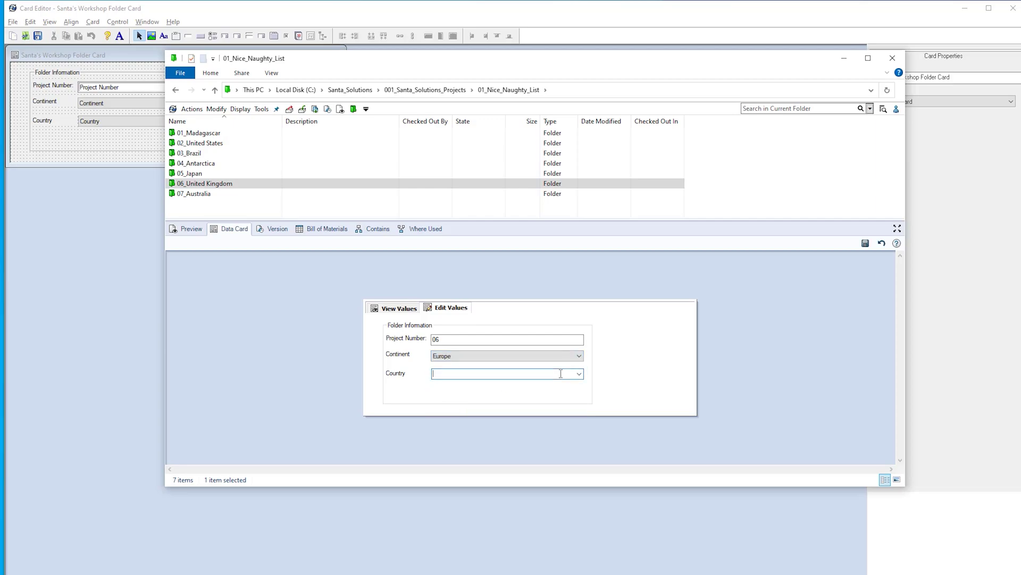
text(Germany)
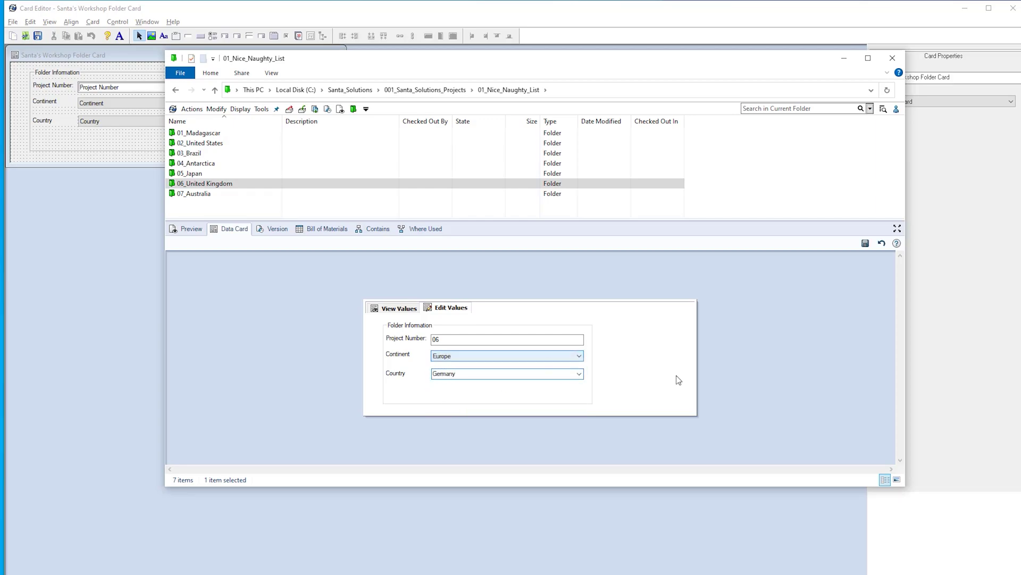
click(865, 243)
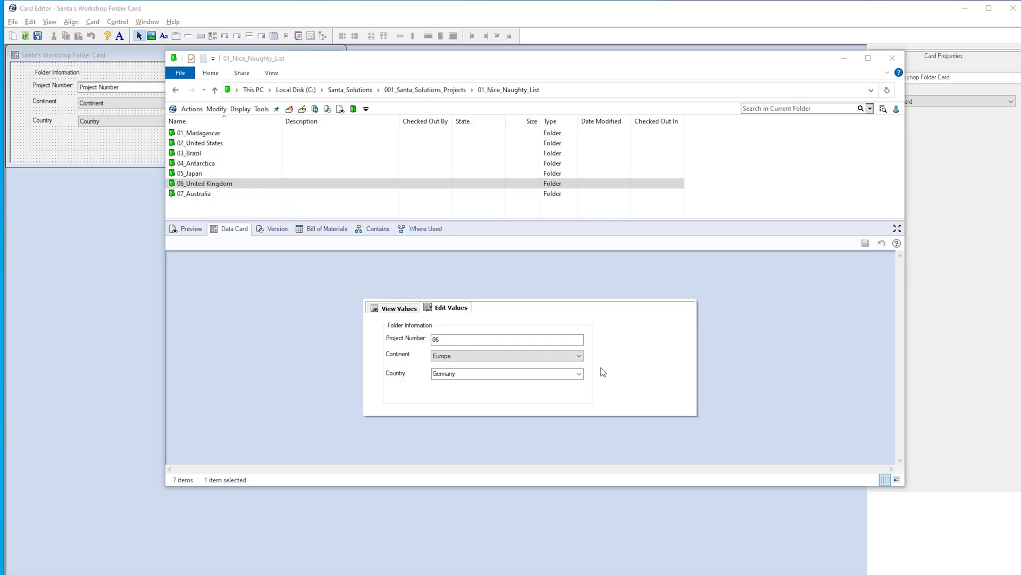
Change the folder card's Country to United Kingdom and save again.
click(580, 374)
click(478, 419)
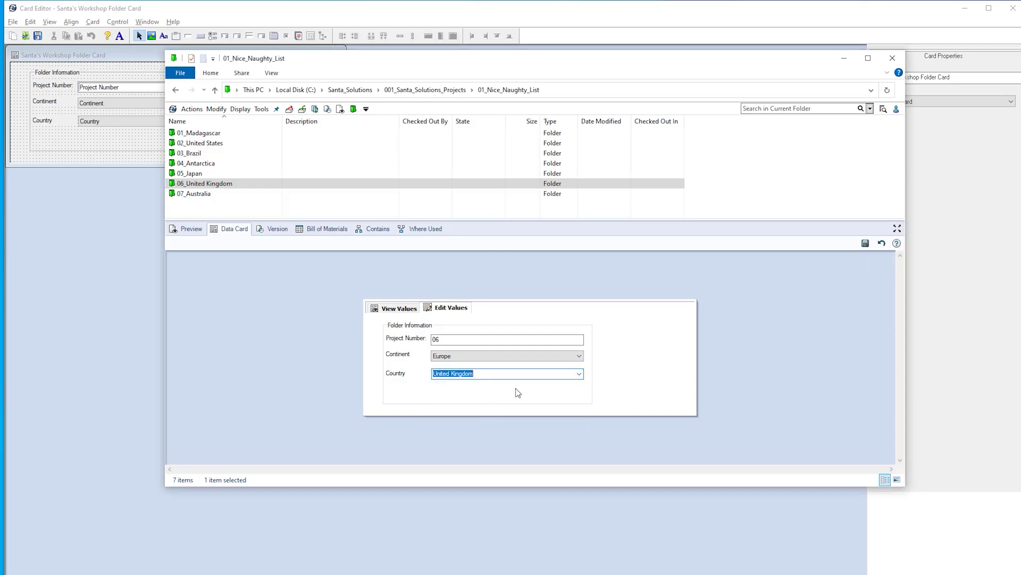
click(866, 243)
click(842, 60)
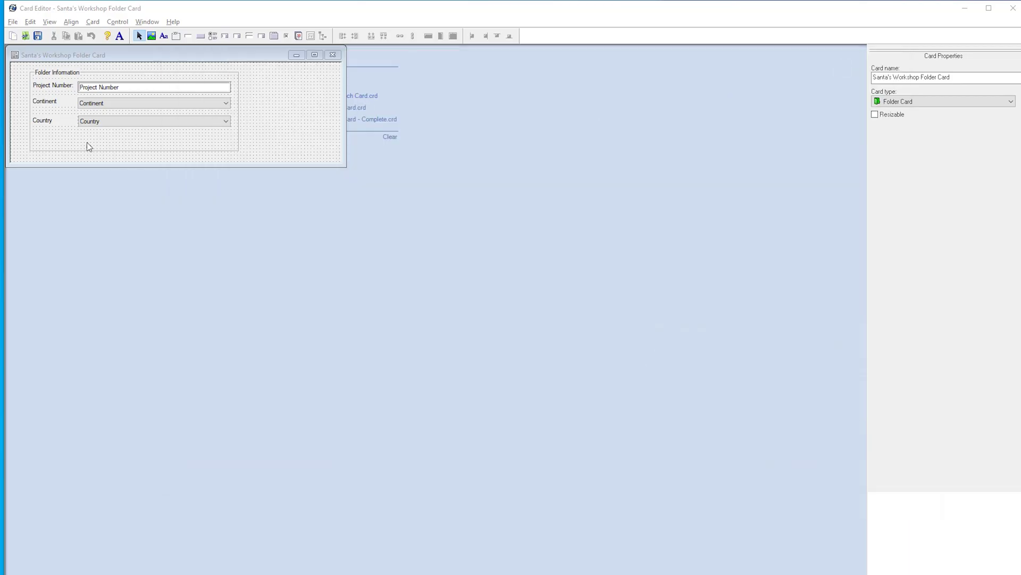
Add a Nice radio button below Country, linked to the Nice variable.
click(42, 136)
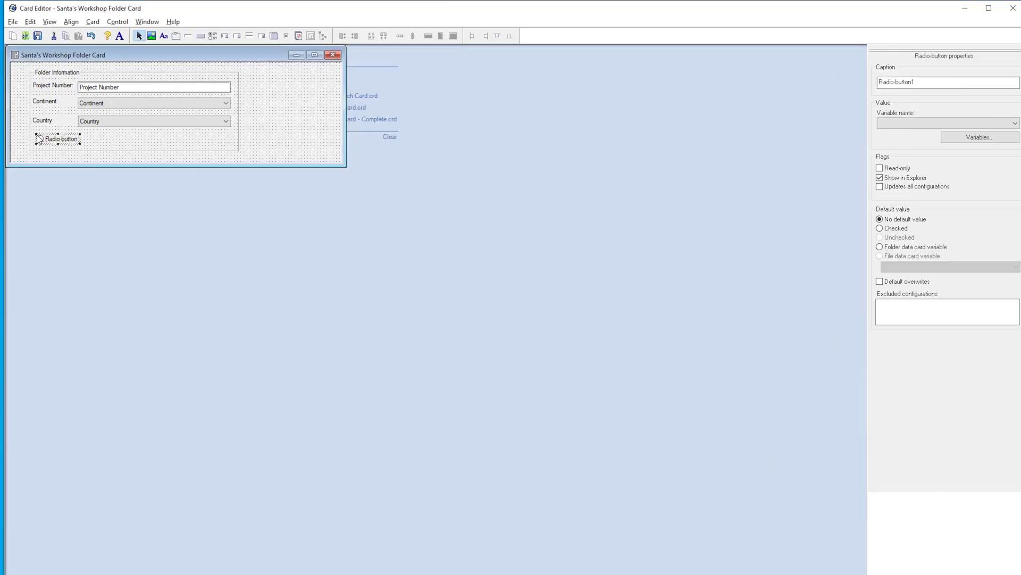
text(Nice)
click(957, 123)
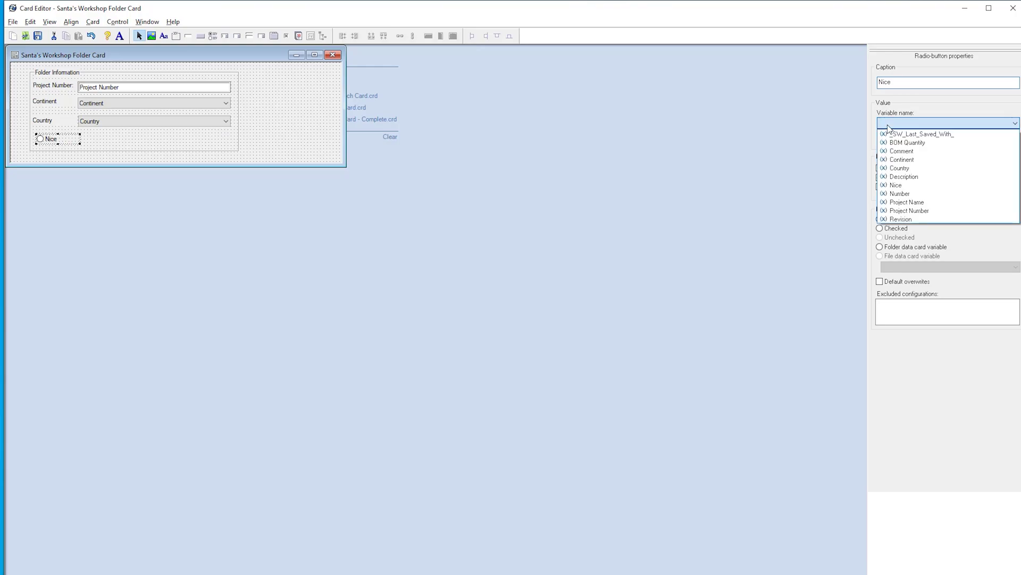
click(906, 184)
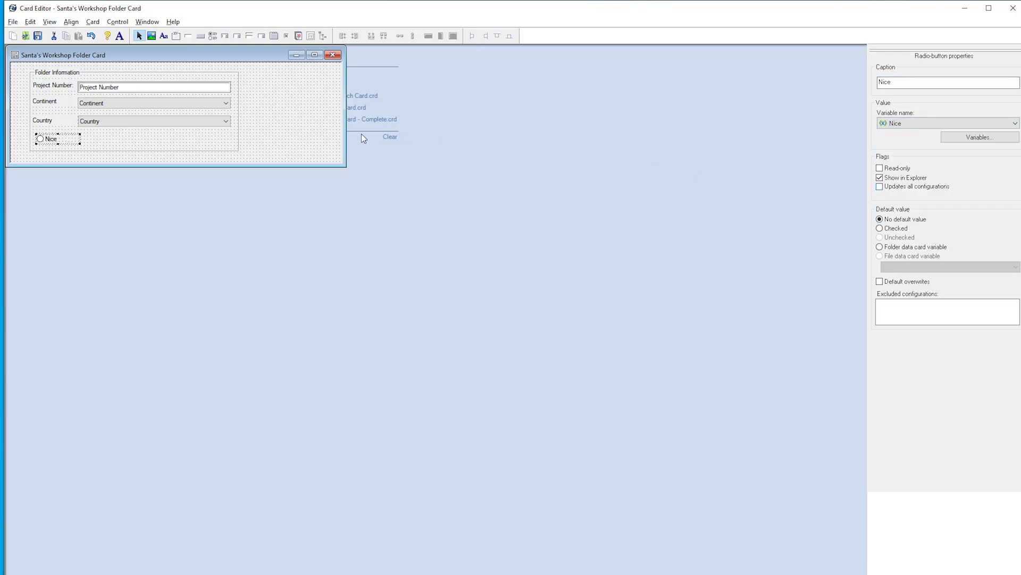
Add a Naughty radio button also linked to Nice, arrange both side by side, and save.
click(214, 33)
click(110, 137)
drag(928, 82, 876, 89)
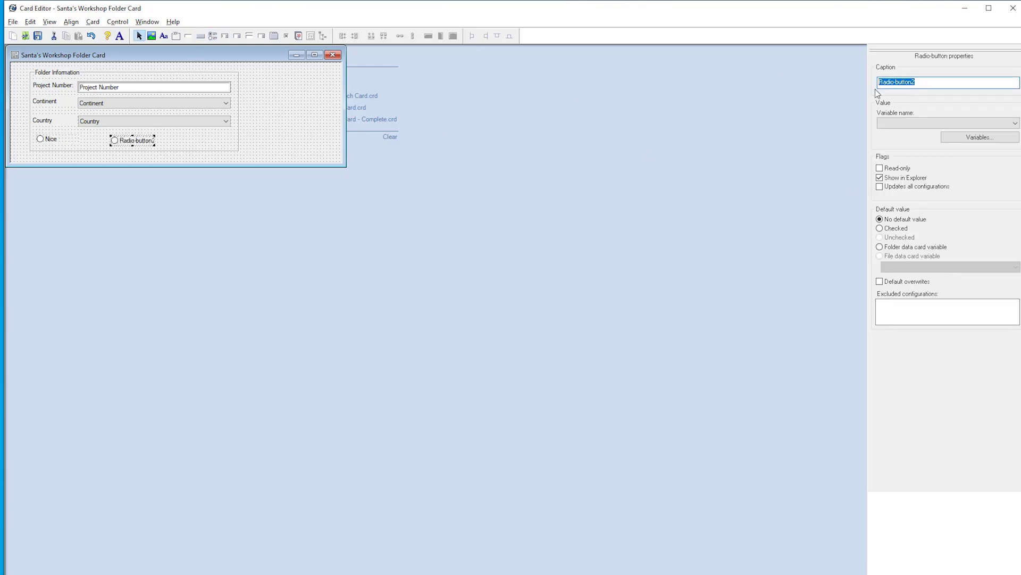
text(Naughty)
click(894, 122)
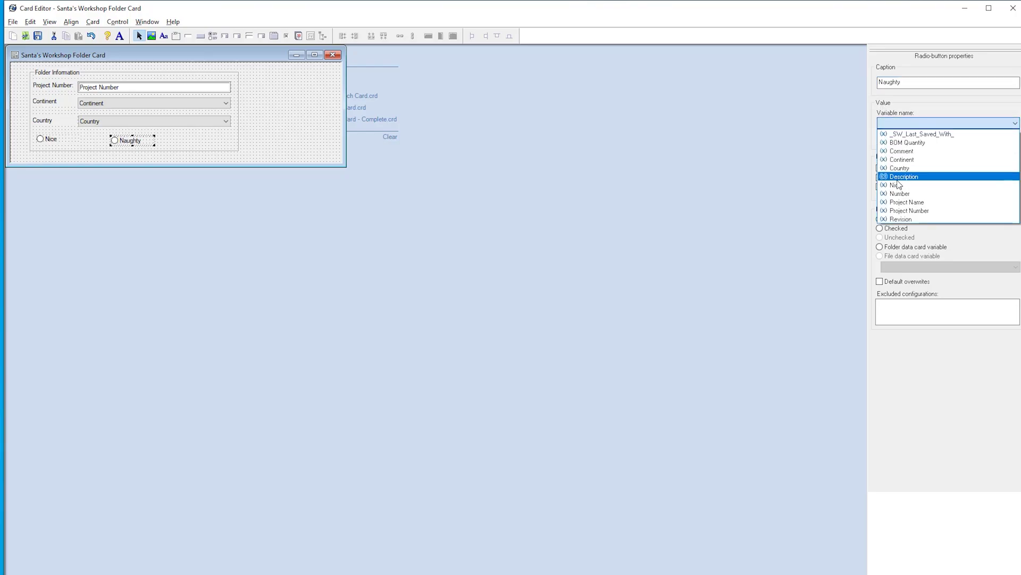
click(899, 185)
drag(116, 141, 142, 141)
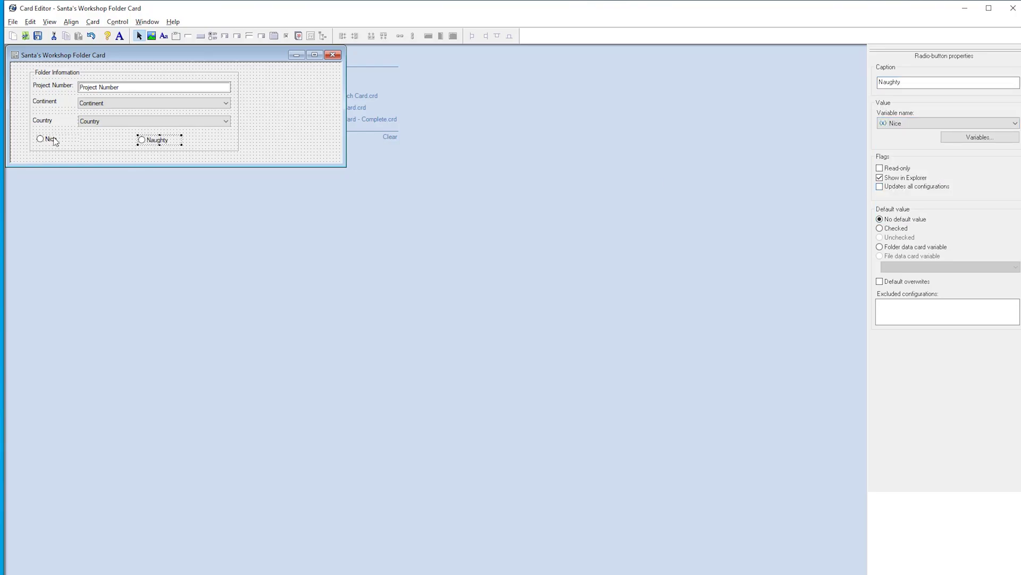
drag(54, 142, 107, 144)
click(41, 38)
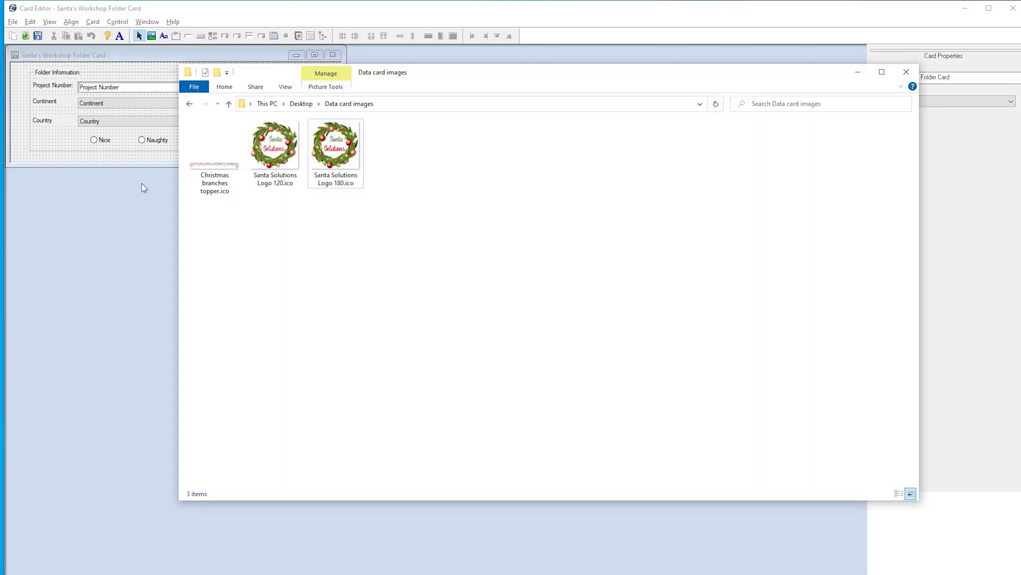
double_click(257, 143)
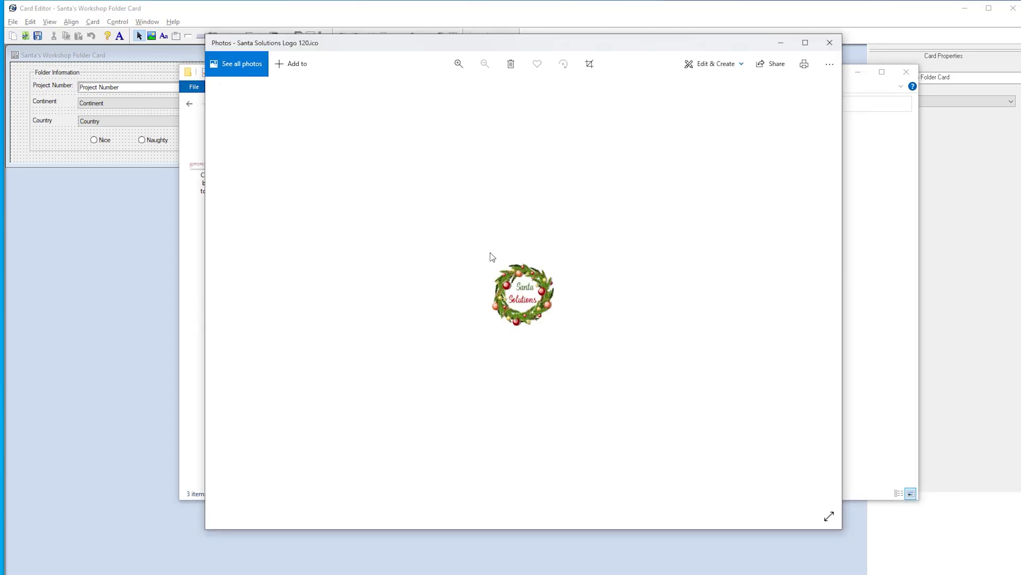
click(829, 45)
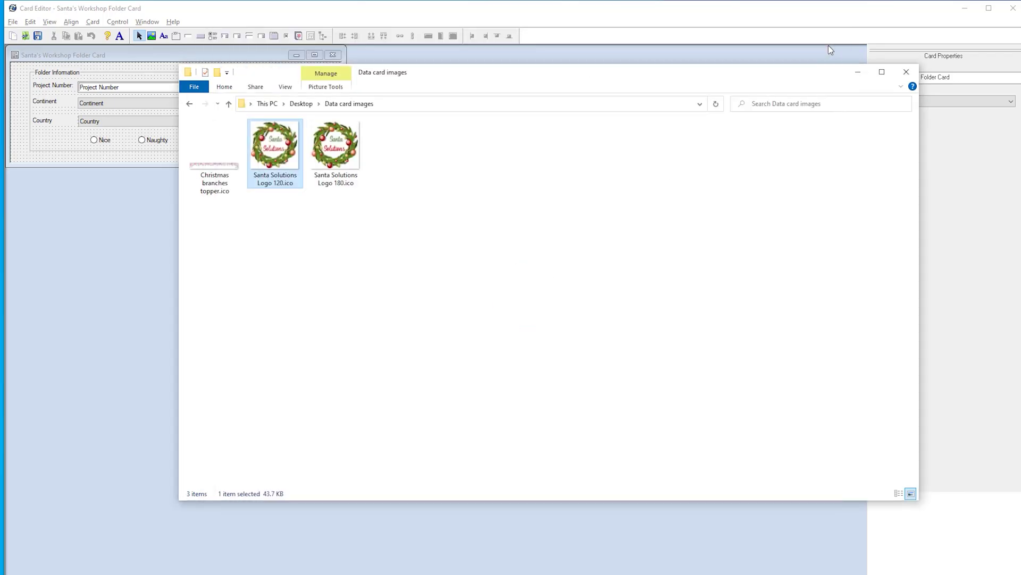
click(906, 72)
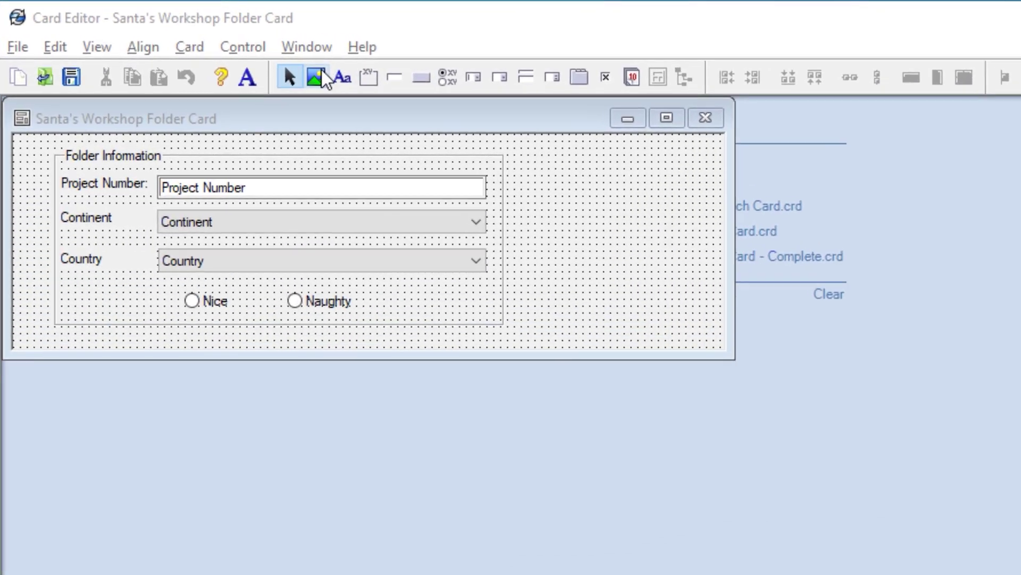
Insert Santa Solutions Logo 120.ico as a picture right of the fields, nudge it up, and save.
click(321, 74)
click(530, 184)
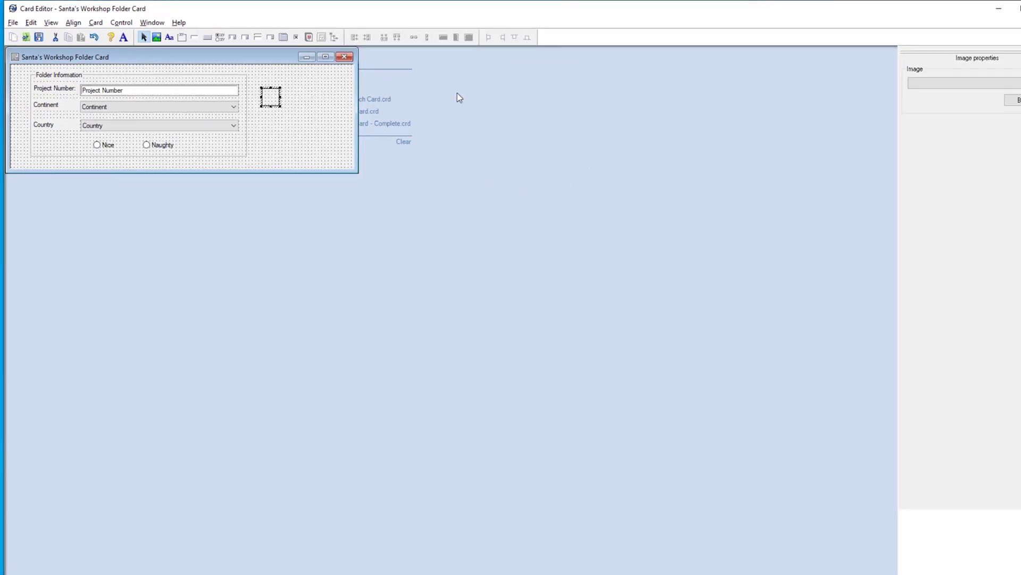
click(974, 97)
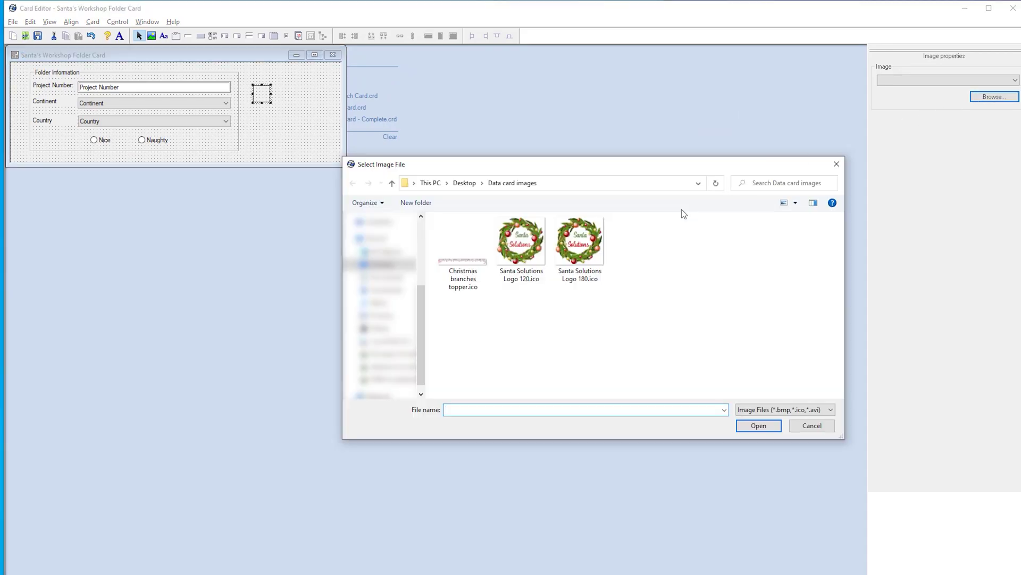
click(528, 256)
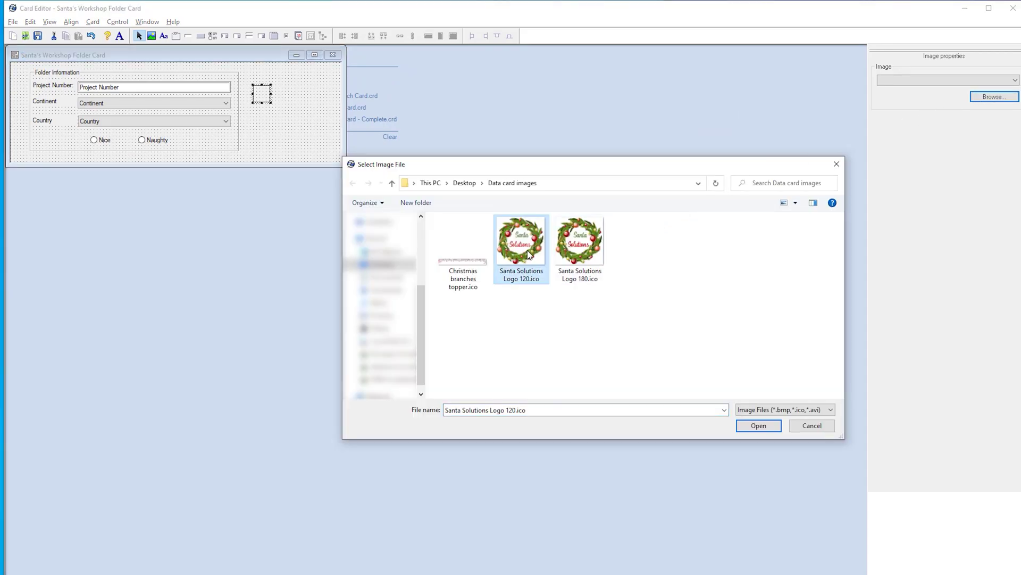
click(751, 427)
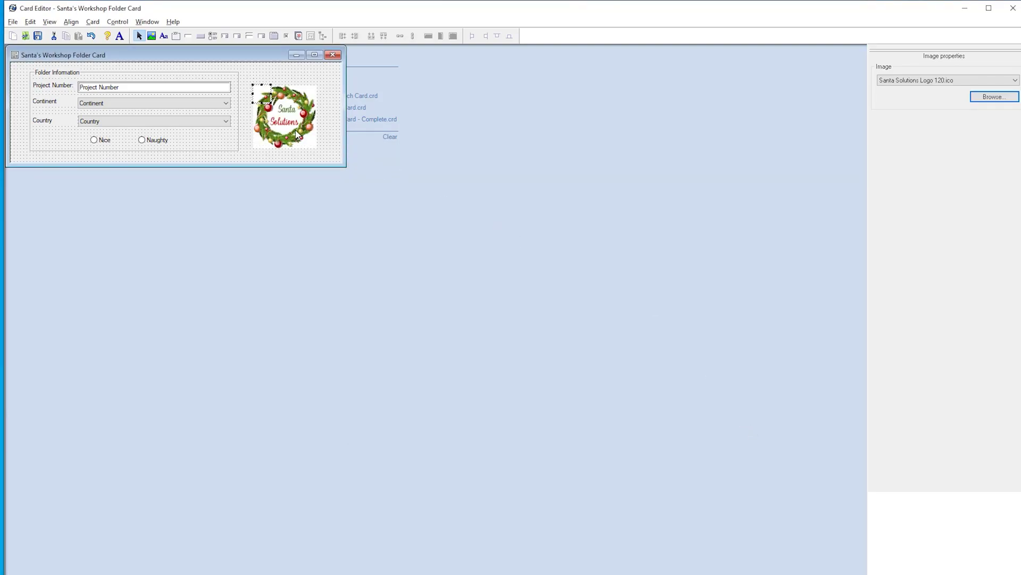
drag(295, 123, 296, 117)
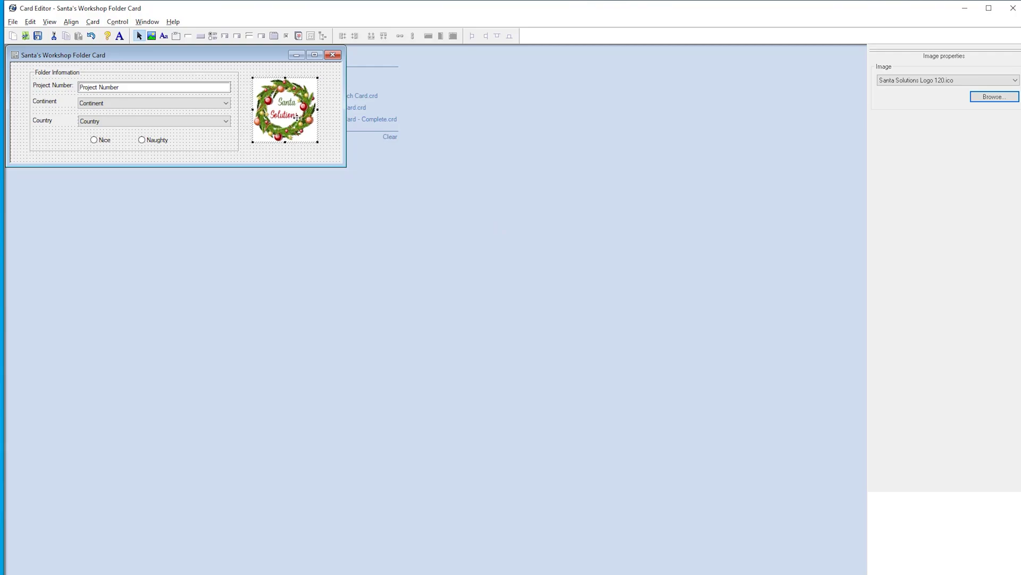
click(39, 37)
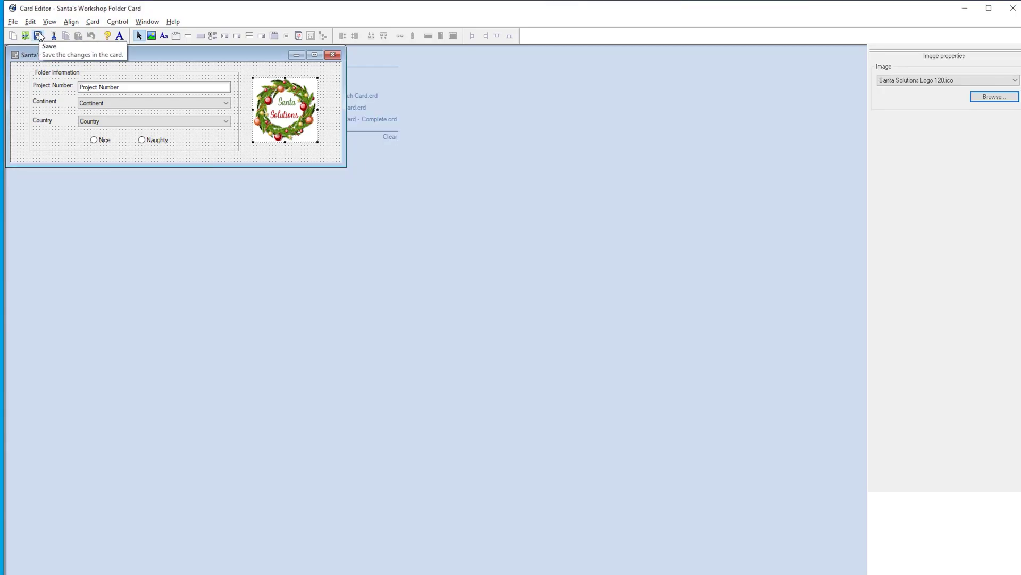
Close the card design and mark the 01_Madagascar folder's card as Nice.
click(336, 53)
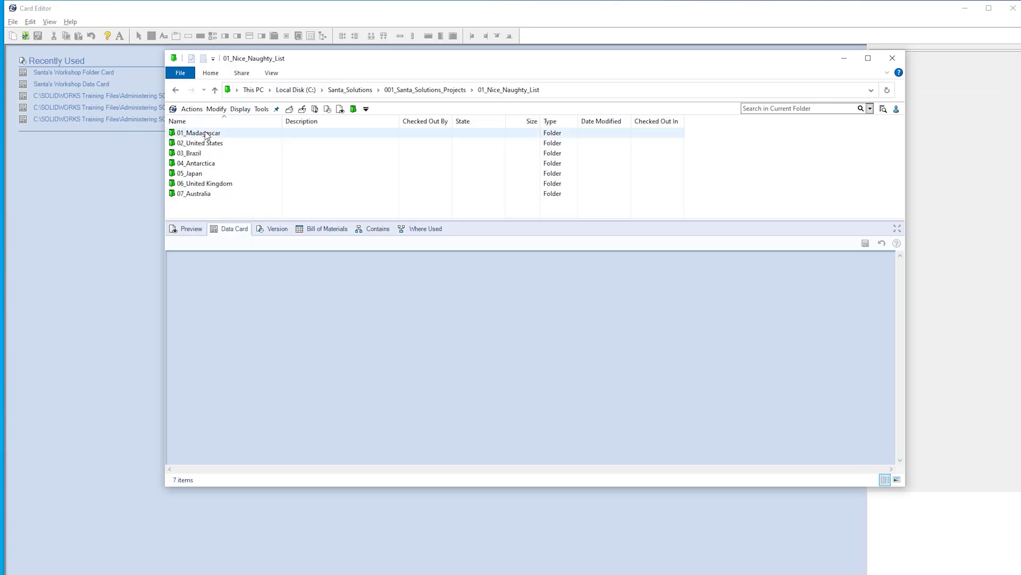
double_click(205, 134)
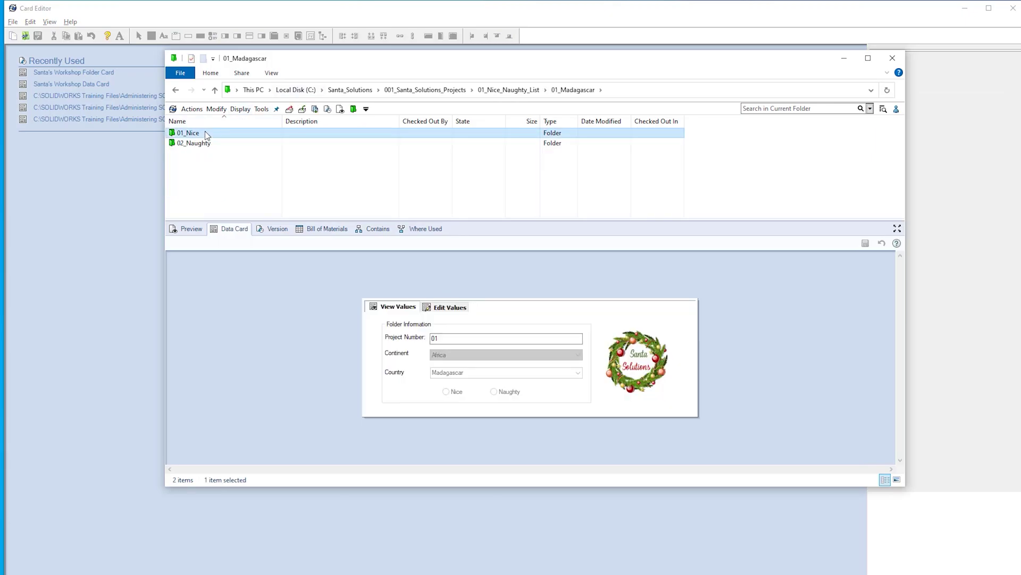
click(444, 308)
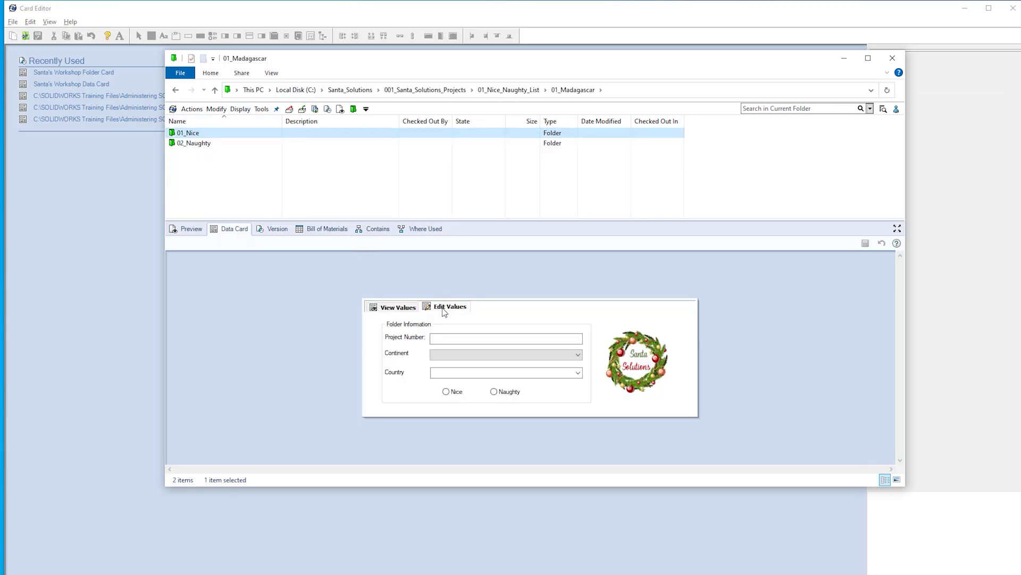
click(446, 391)
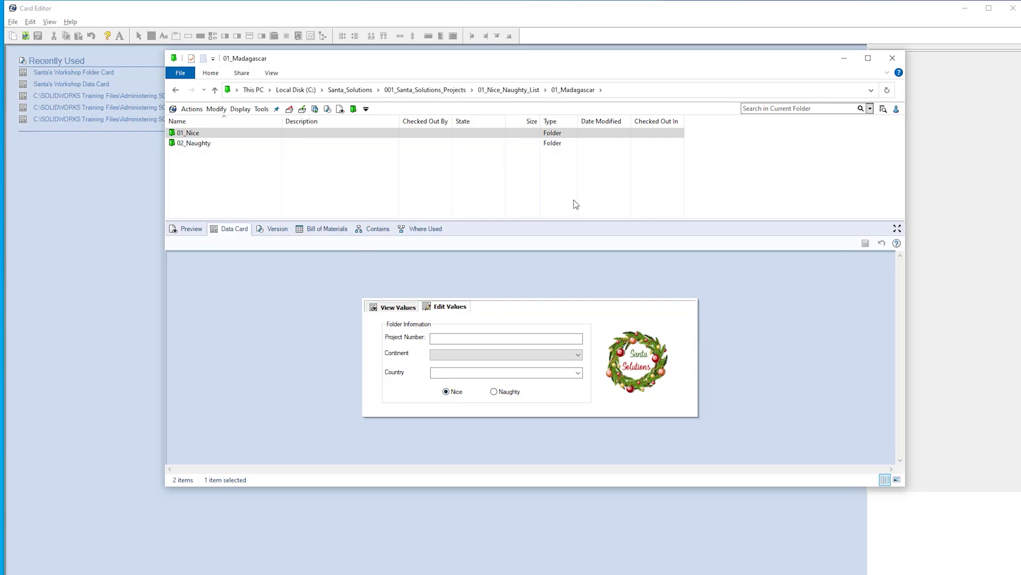
Set the 02_Naughty folder's card to Naughty and review the 01_Nice folder's values.
click(195, 143)
click(460, 310)
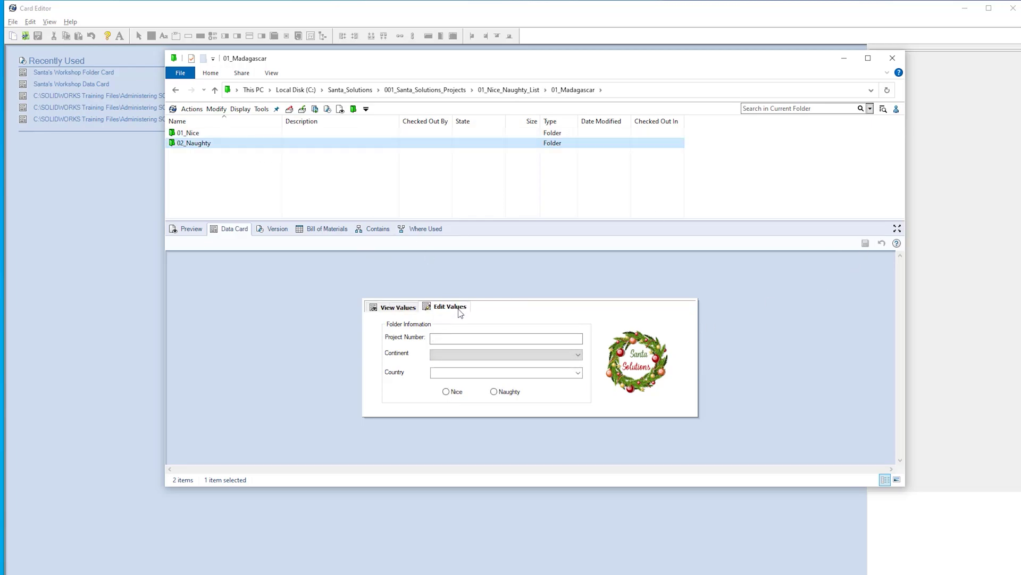
click(495, 391)
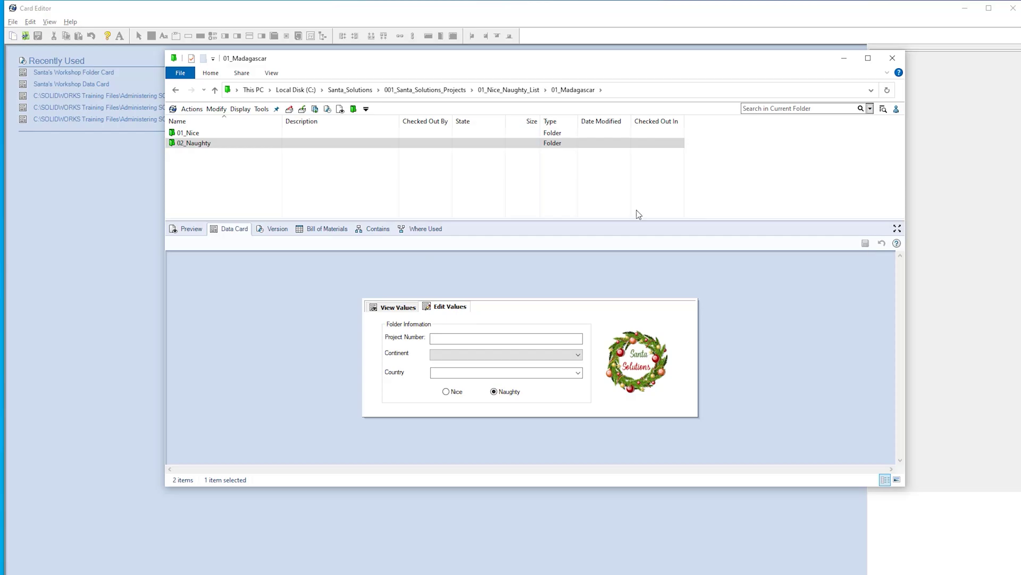
click(200, 133)
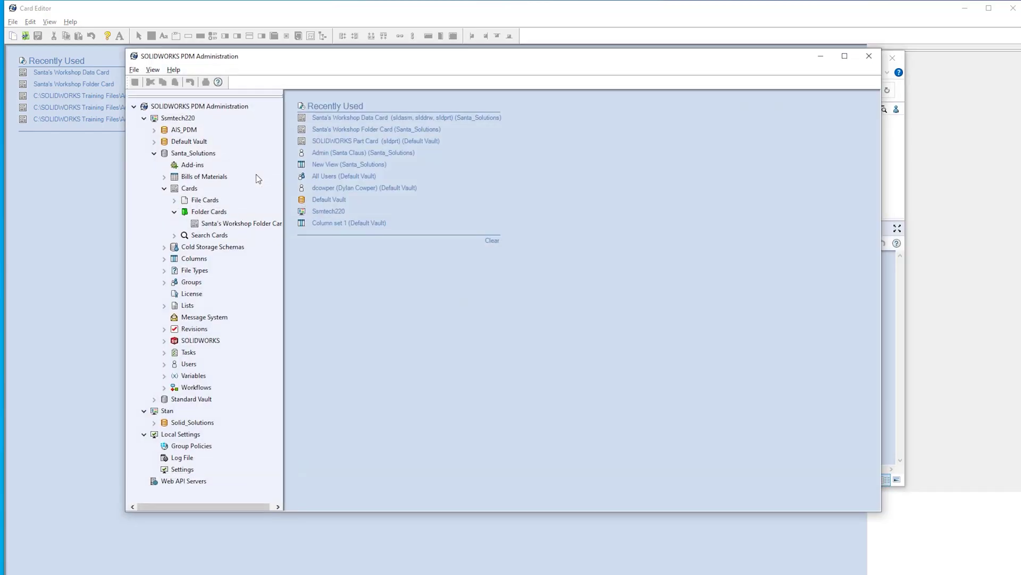
Open Santa's Workshop Data Card from File Cards in the Card Editor.
click(176, 198)
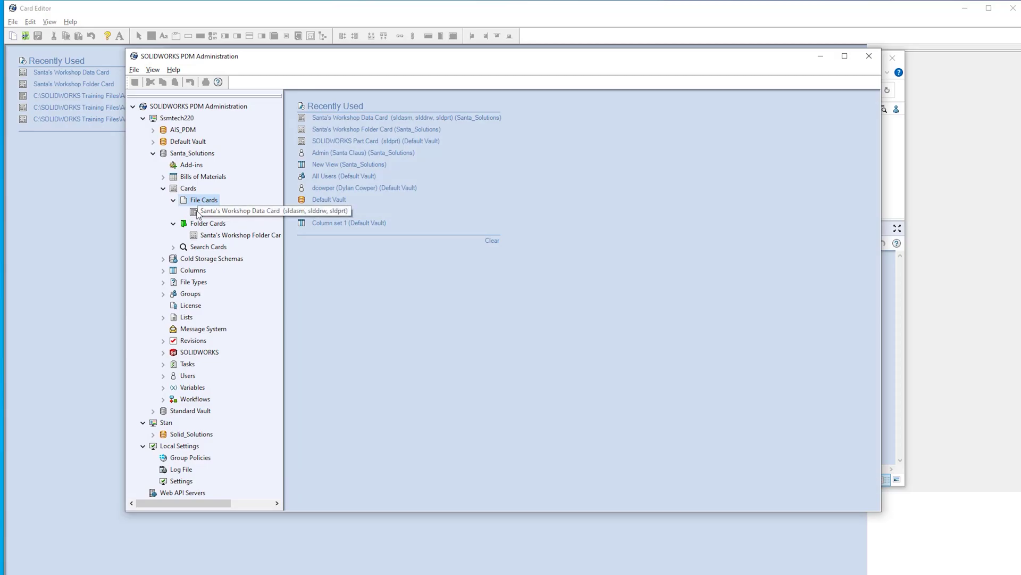
double_click(198, 212)
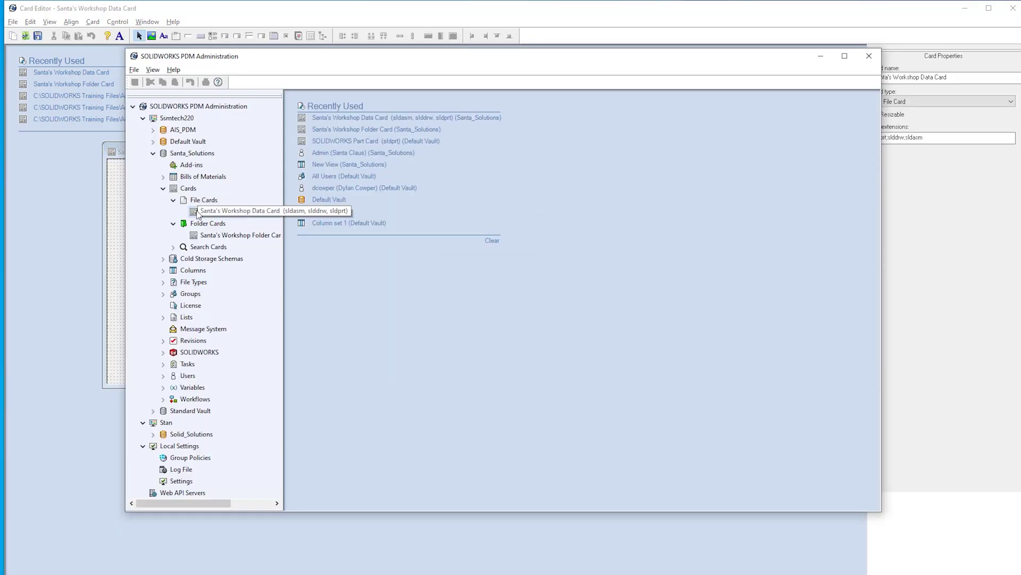
click(121, 215)
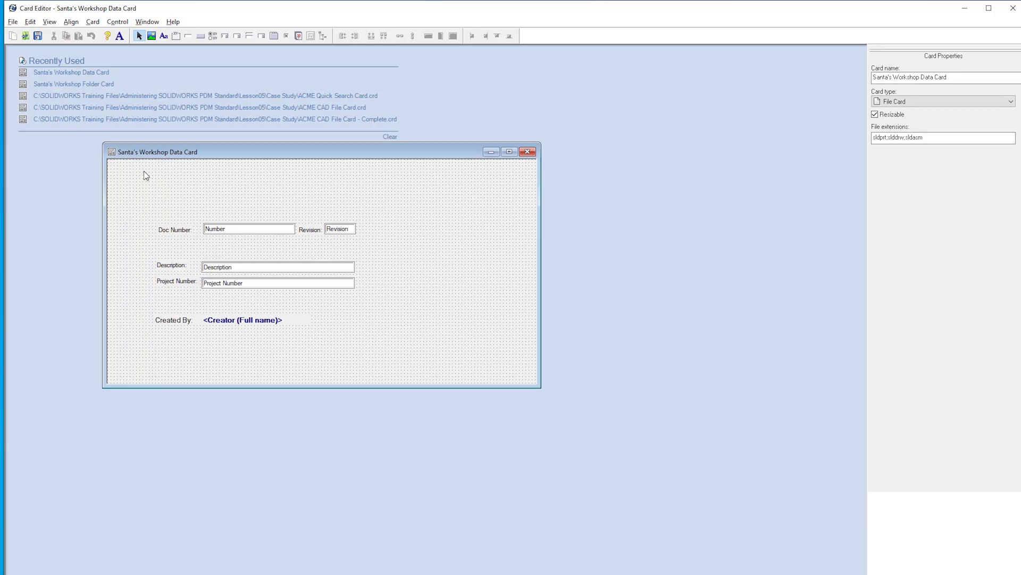
Save the card as 'Nice and Naughty Data Card' in 01_Nice_Naughty_List.
click(13, 21)
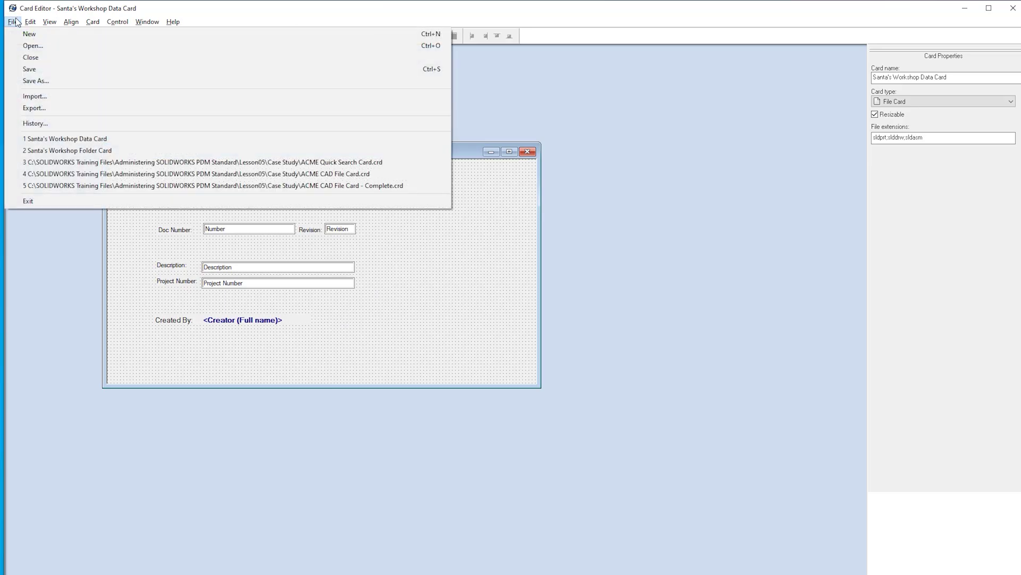
click(35, 83)
double_click(411, 249)
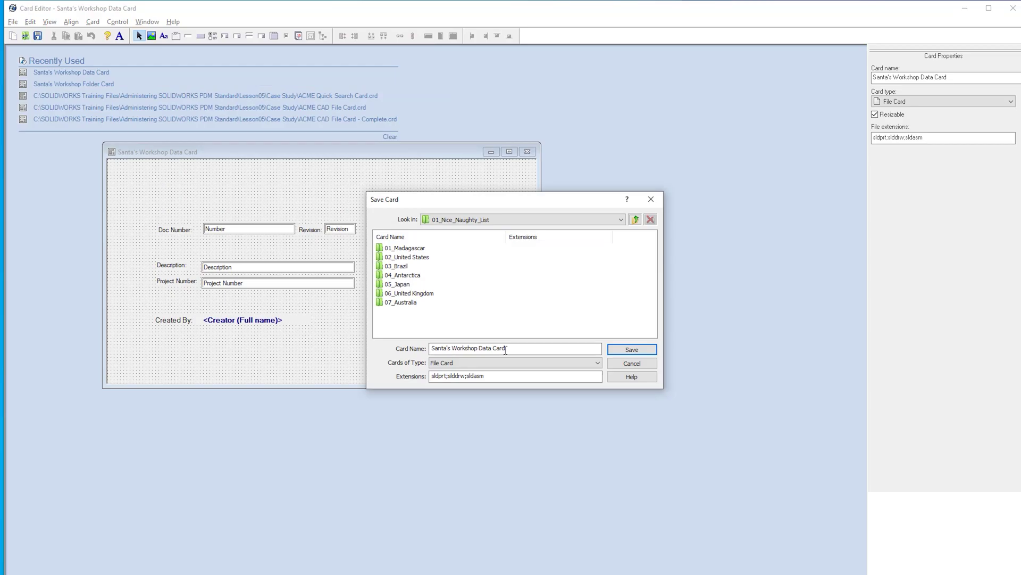
drag(482, 349, 429, 349)
text(Nice and Naught)
text(y)
key(Return)
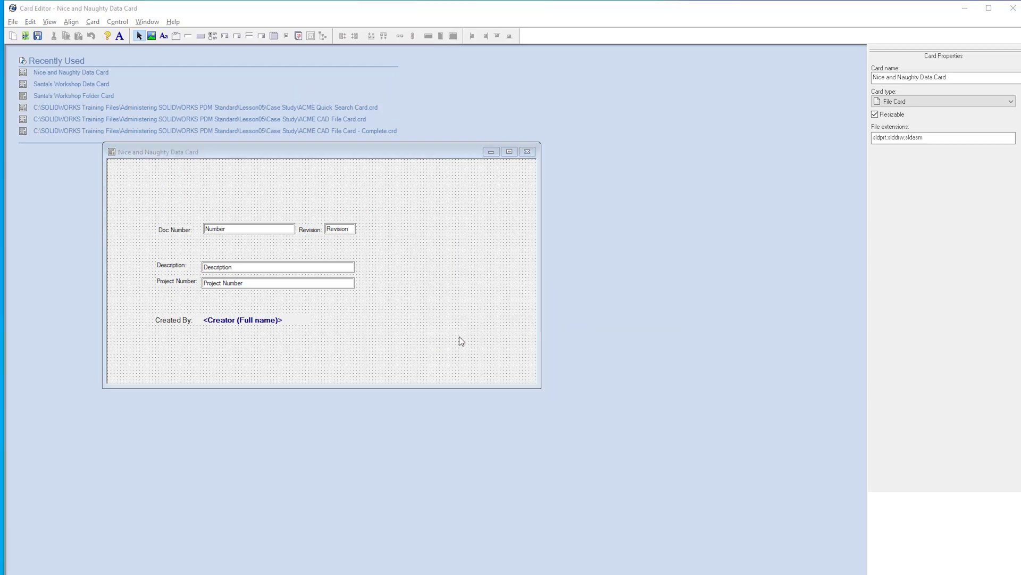
Draw a tab control around Description and Project Number, naming its tabs Manufacture and Distribution.
click(273, 35)
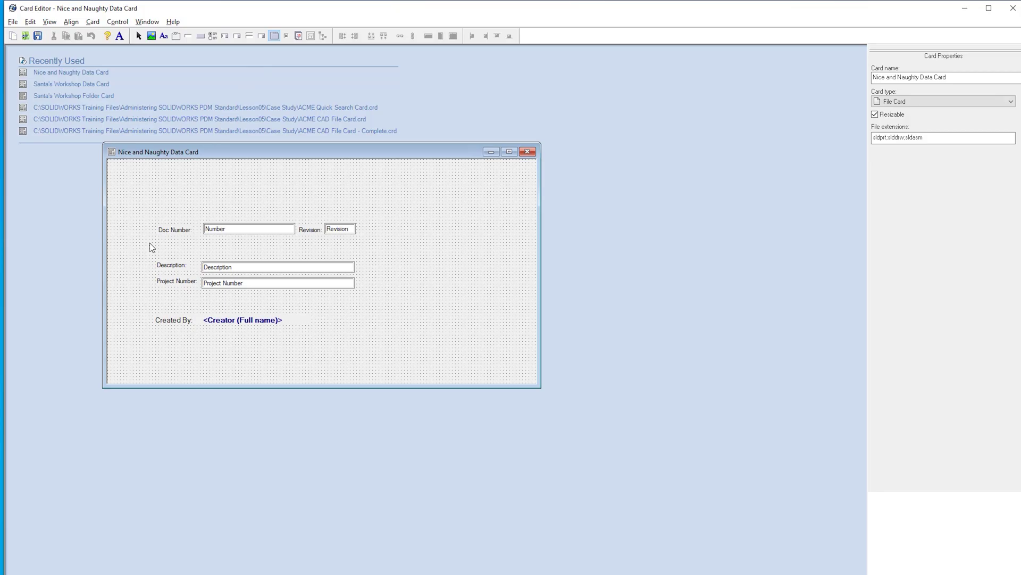
drag(149, 243, 363, 296)
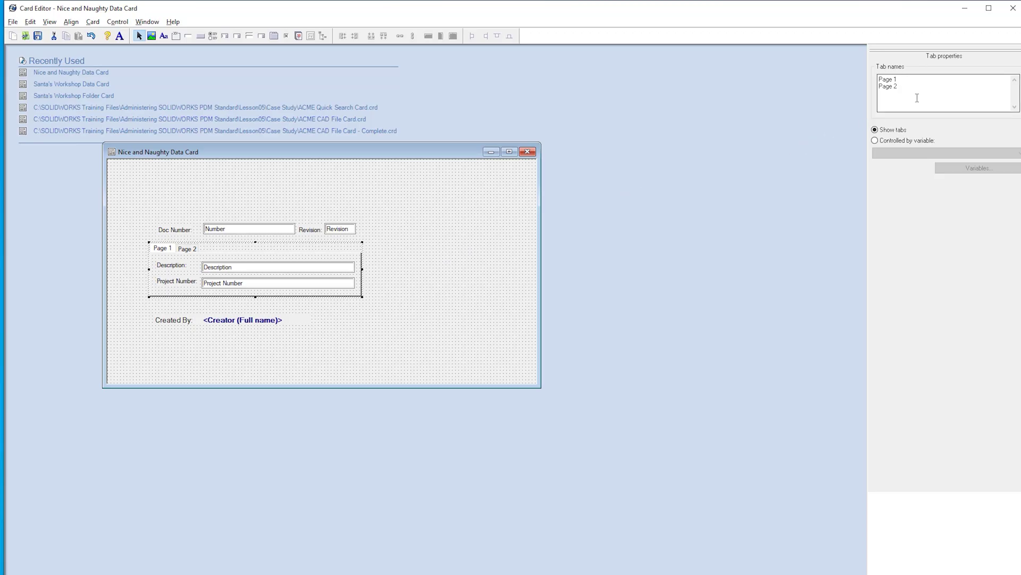
drag(917, 98, 871, 71)
text(Manufa)
text(cture)
key(Return)
text(Distr)
text(ibution)
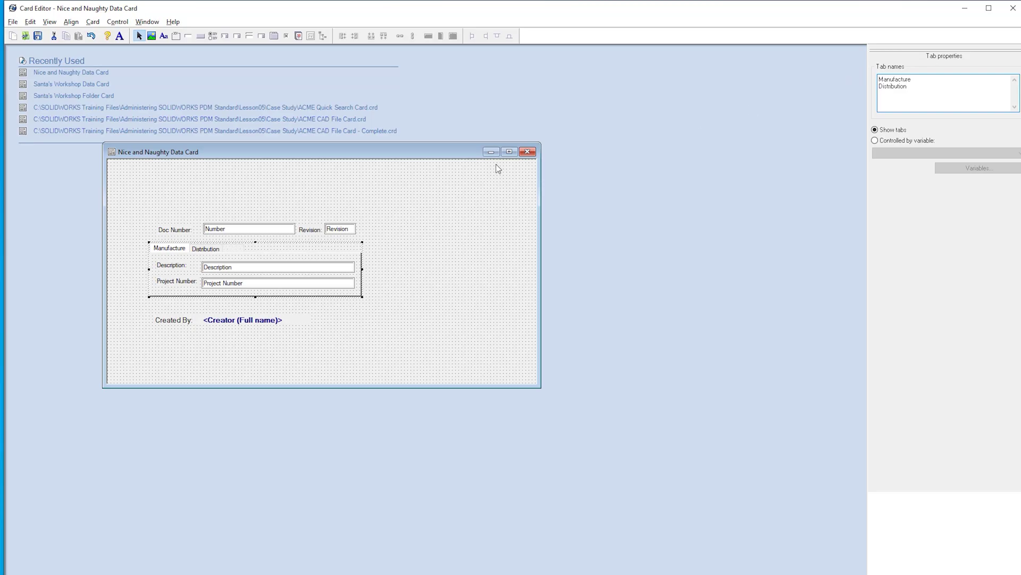
click(205, 249)
Place a wide edit box on the empty Distribution tab.
click(184, 248)
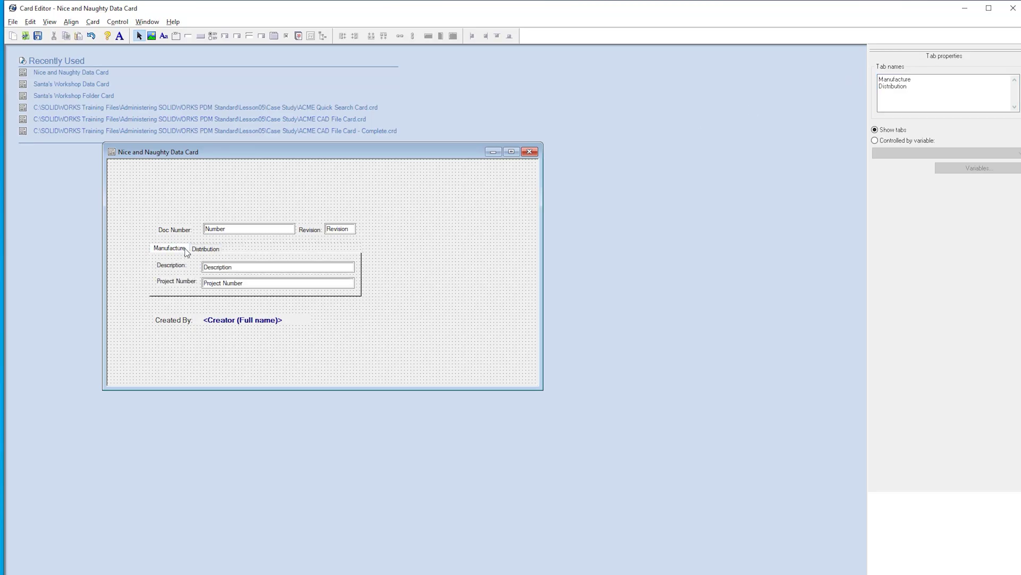
click(199, 250)
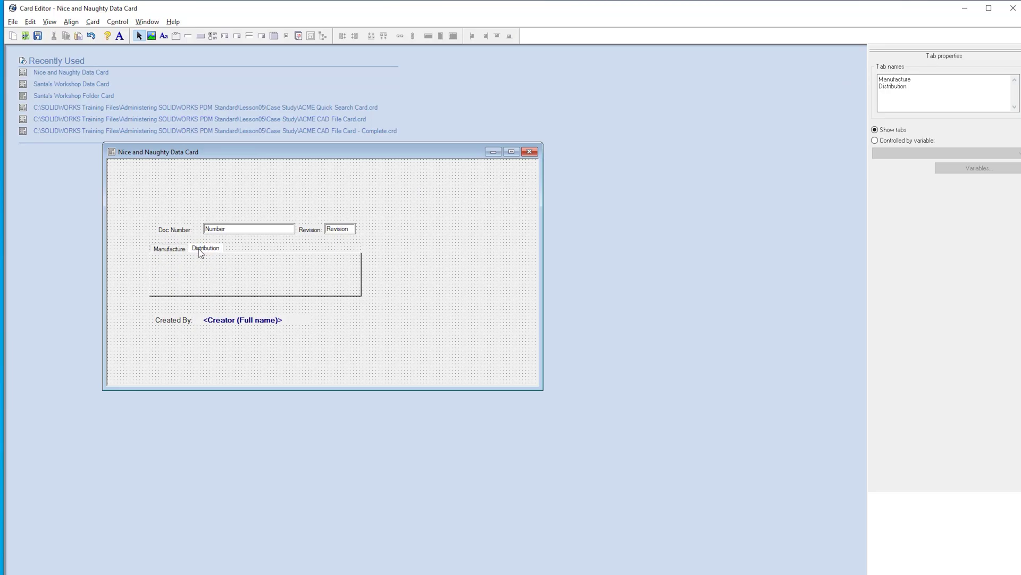
click(239, 84)
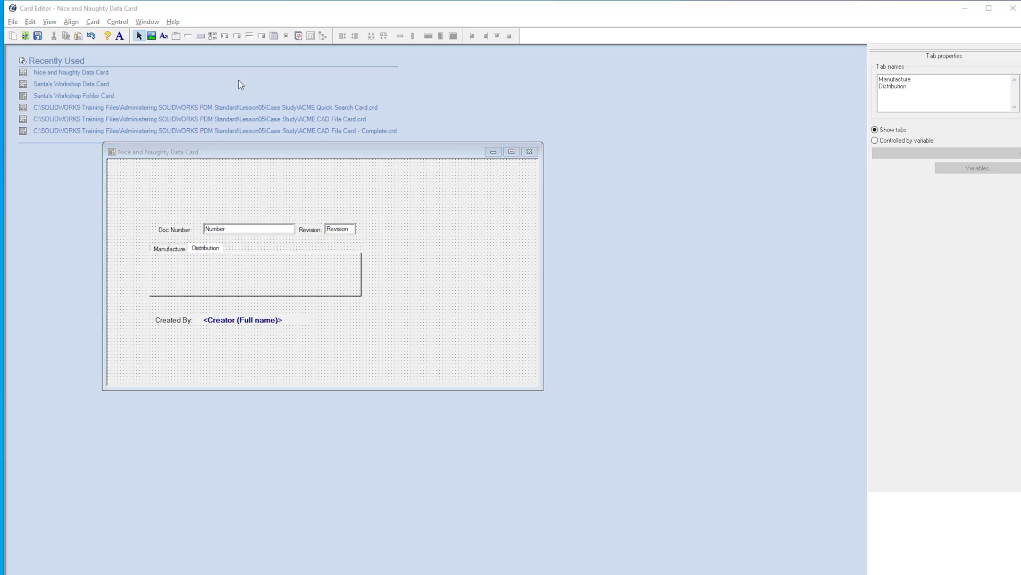
click(189, 38)
click(209, 261)
drag(250, 266, 355, 266)
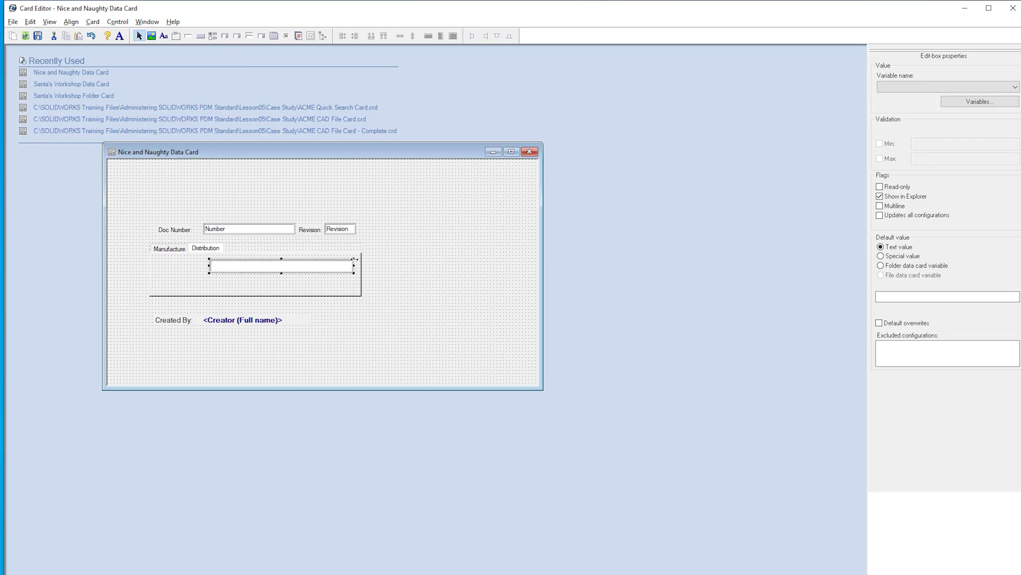
Link the field to Continent, make it read-only, and default it from the folder card's Continent.
click(946, 86)
click(907, 124)
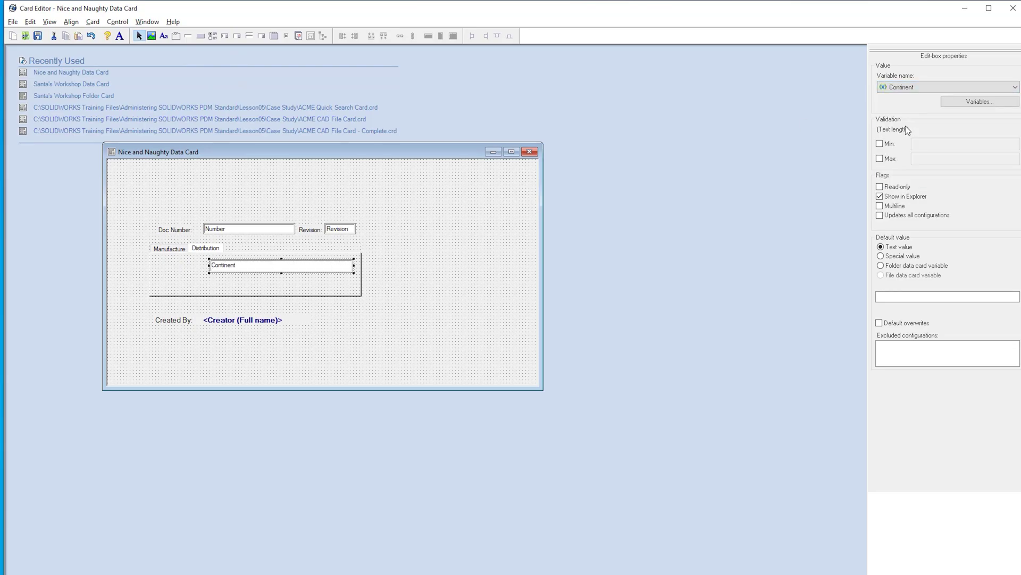
click(880, 187)
click(881, 265)
click(891, 297)
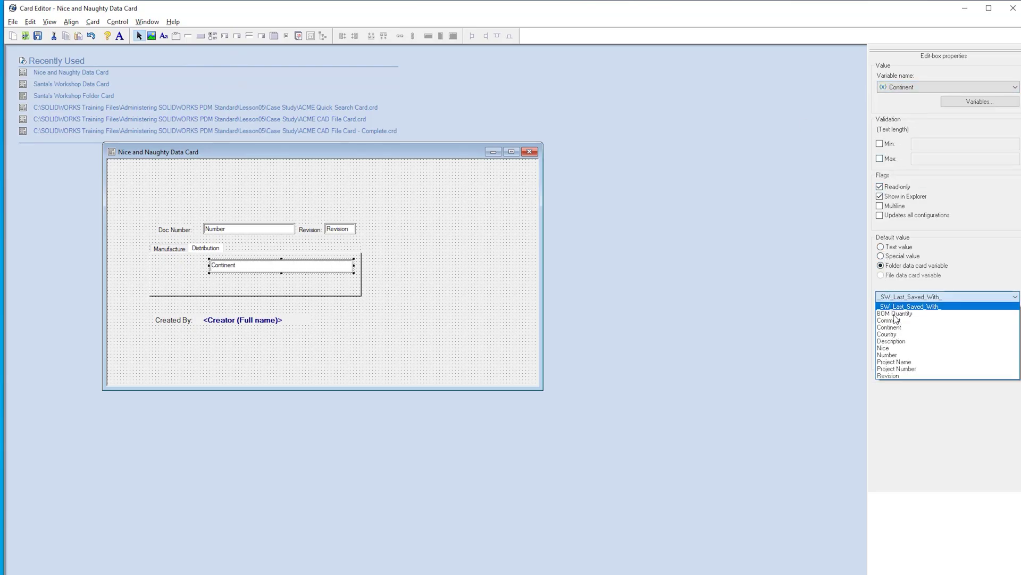
click(896, 327)
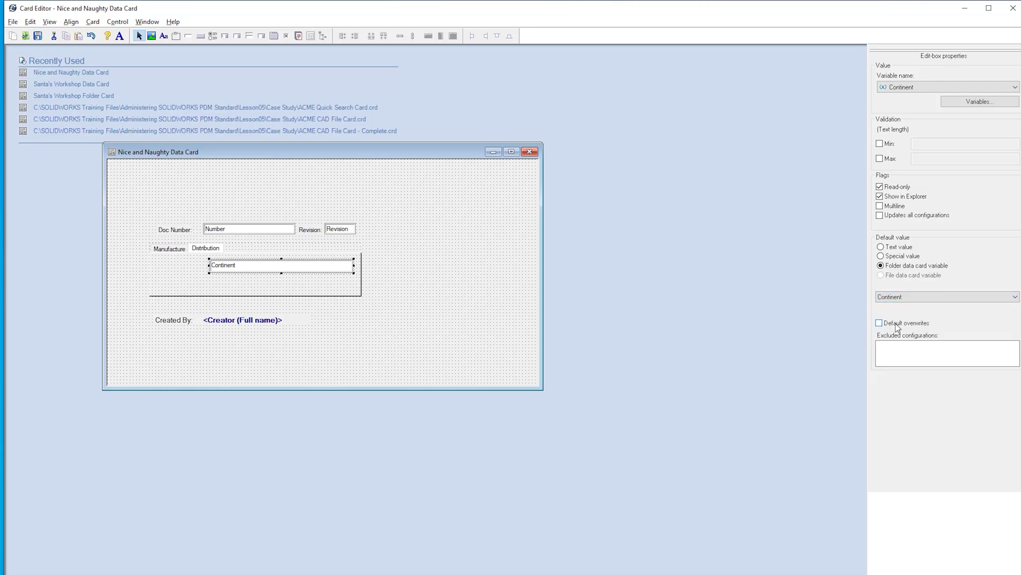
Copy the field for Country, defaulting from the folder's Country, then copy it below Created By.
click(312, 264)
ctrl+drag(311, 264, 313, 283)
click(910, 87)
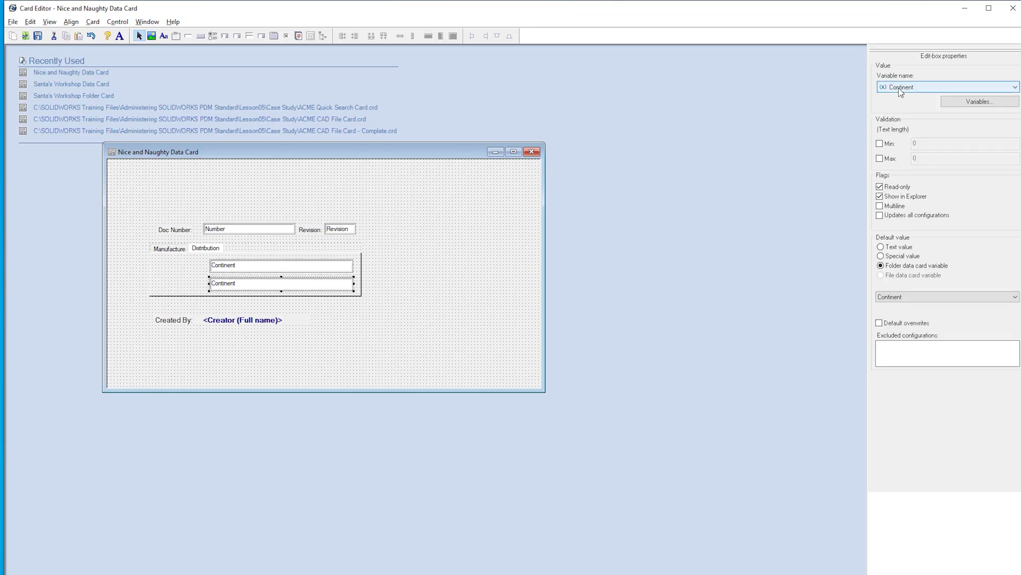
click(894, 128)
click(899, 297)
click(890, 320)
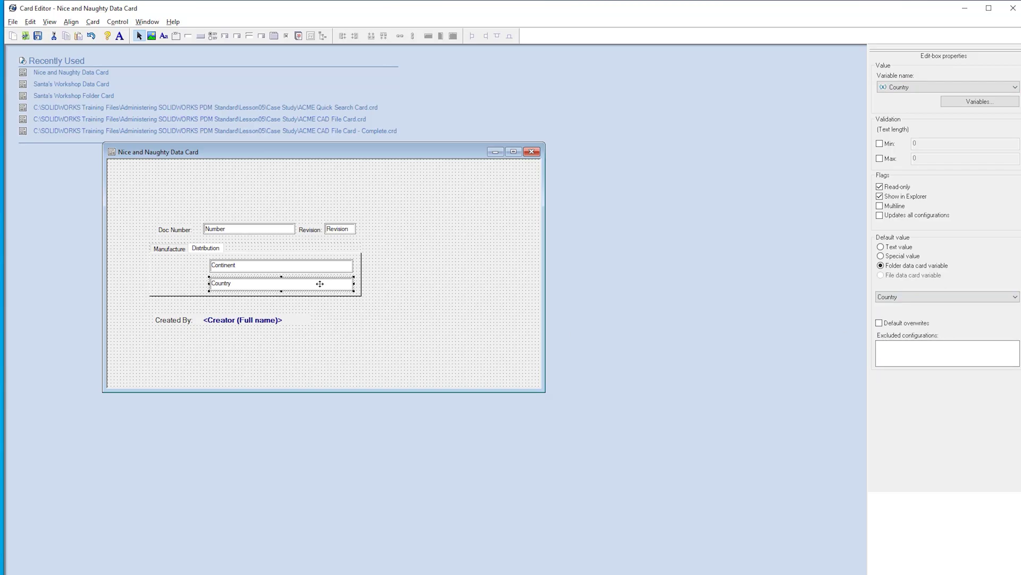
ctrl+drag(312, 283, 302, 334)
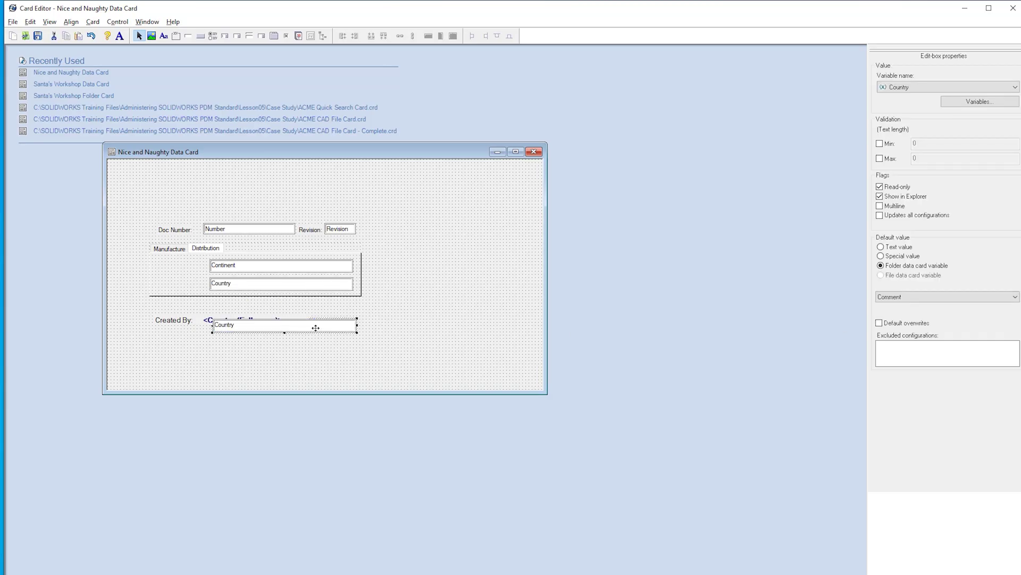
click(909, 87)
Link the new field to the Nice variable and add a Continent label beside its field.
click(897, 135)
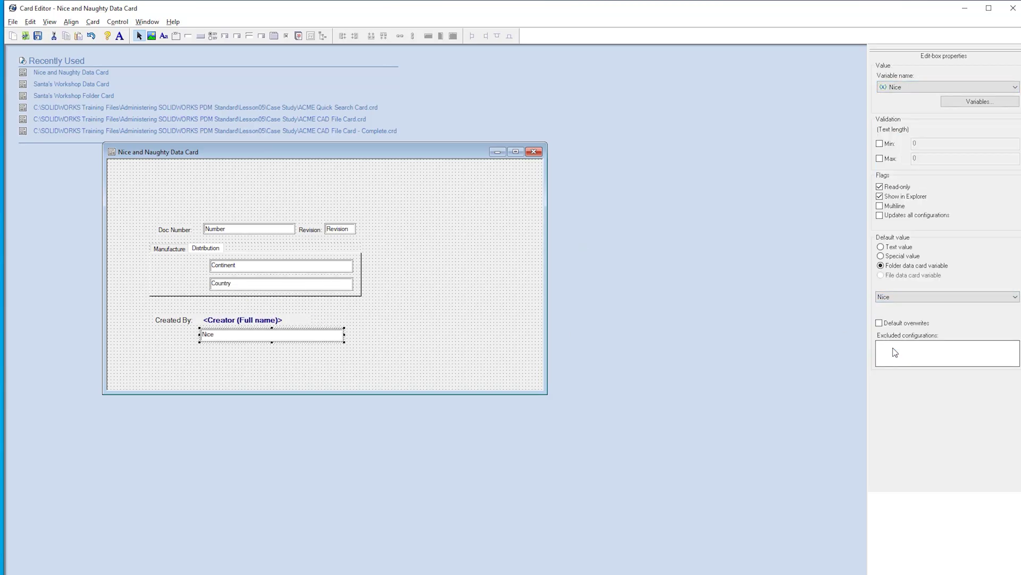
click(163, 36)
click(157, 264)
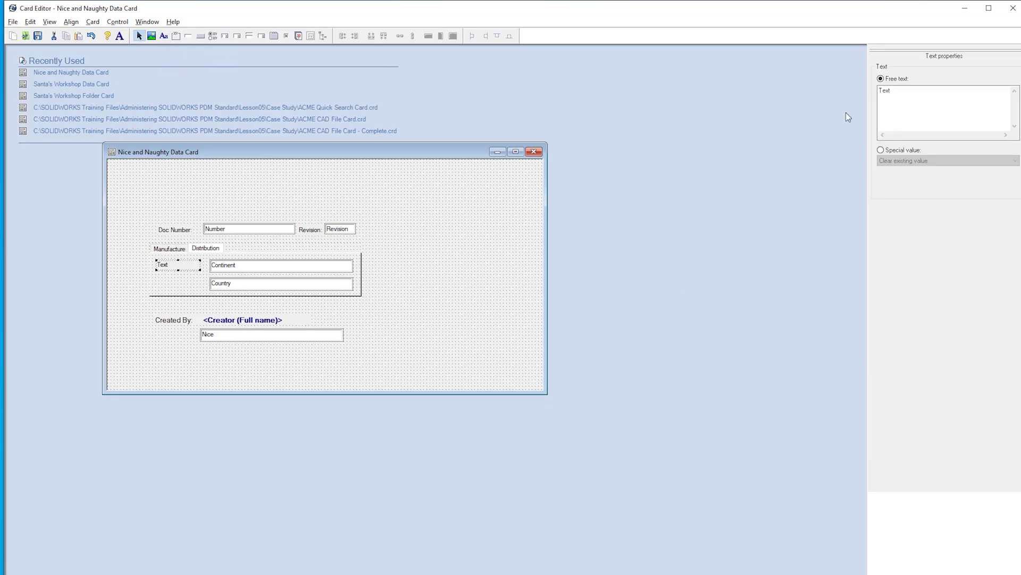
text(Continent)
Copy the label as Country, relabel the Nice field Naughty/Nice, and save the card.
ctrl+drag(167, 264, 170, 336)
double_click(890, 91)
text(Country)
double_click(888, 90)
text(Naughty/Nice)
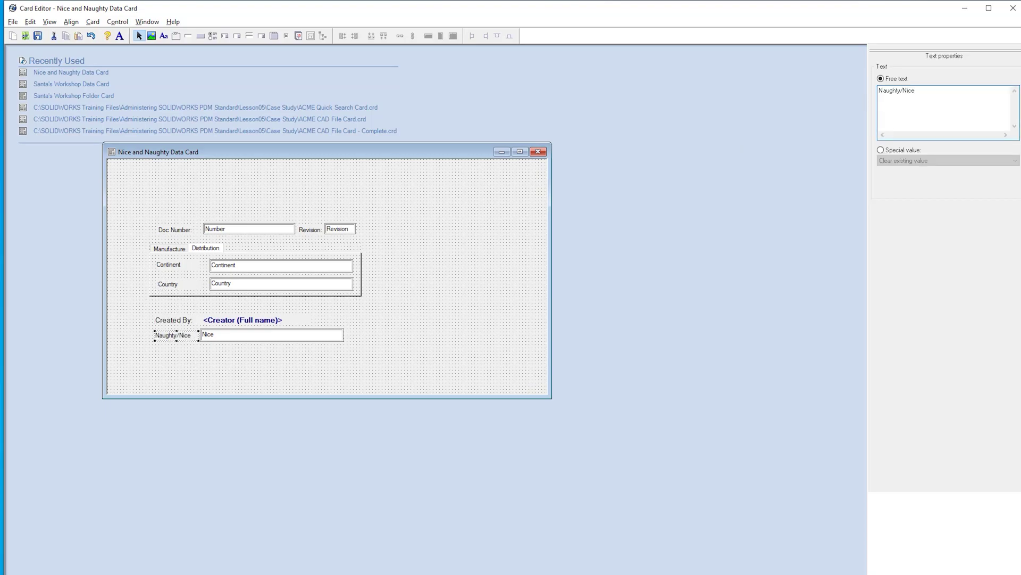
click(401, 341)
click(38, 35)
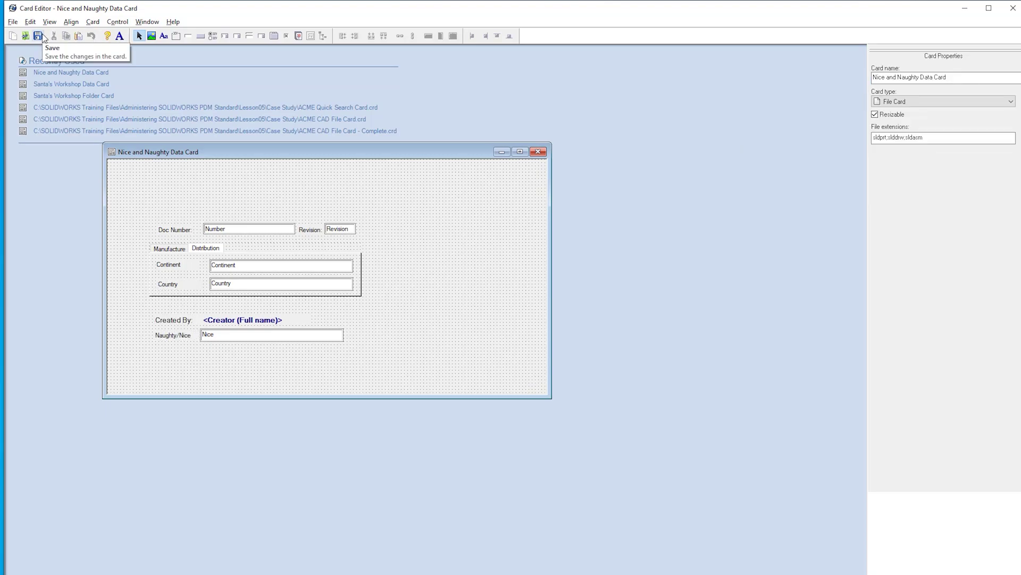
Draw a frame captioned File Information around Doc Number, Revision and the tabbed fields.
click(177, 35)
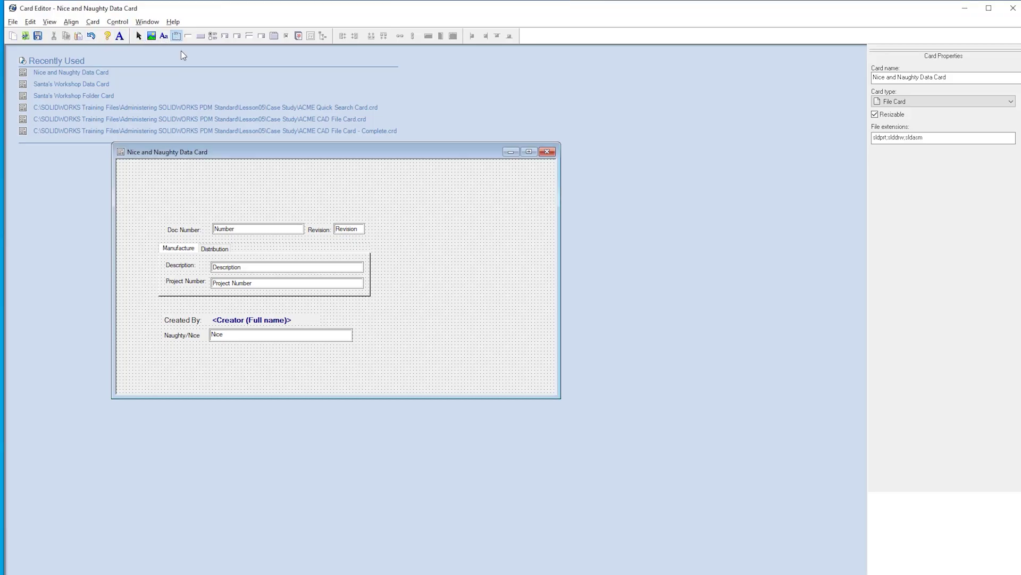
drag(154, 214, 377, 304)
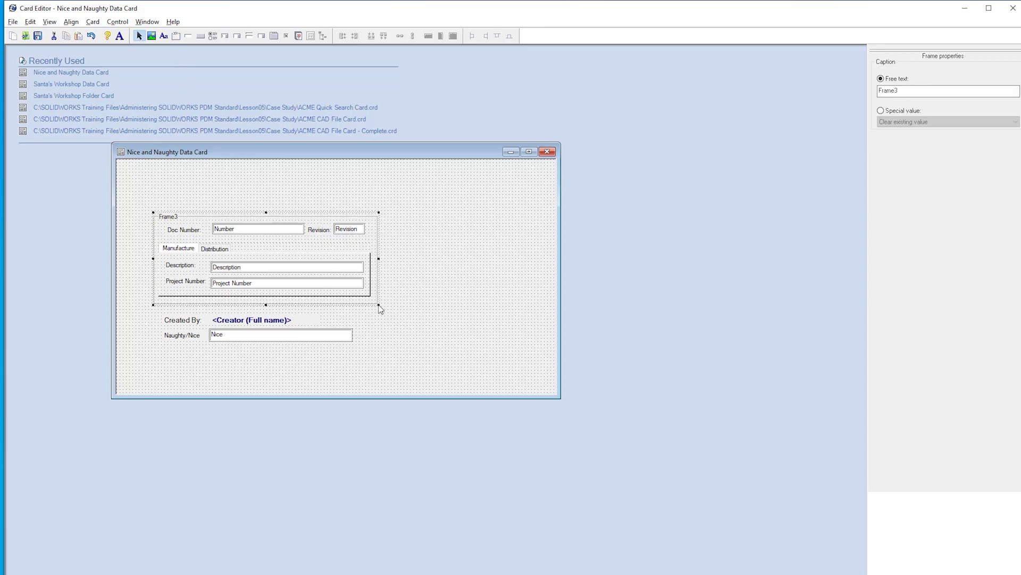
drag(899, 91, 853, 97)
text(File Information)
click(473, 243)
Place the Santa Solutions Logo 180.ico wreath image to the right of the fields.
click(152, 36)
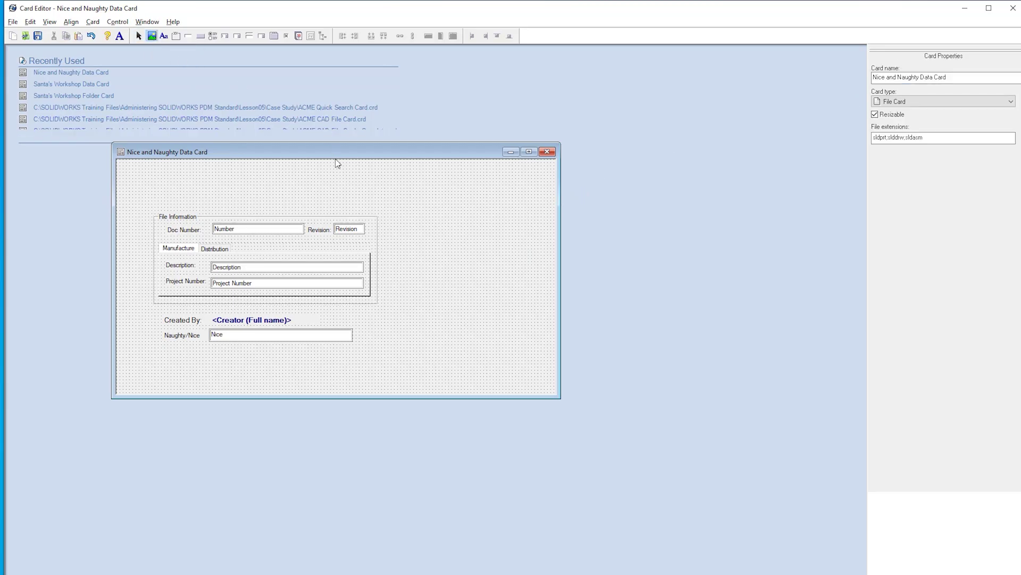
click(413, 239)
click(994, 95)
click(580, 243)
click(758, 425)
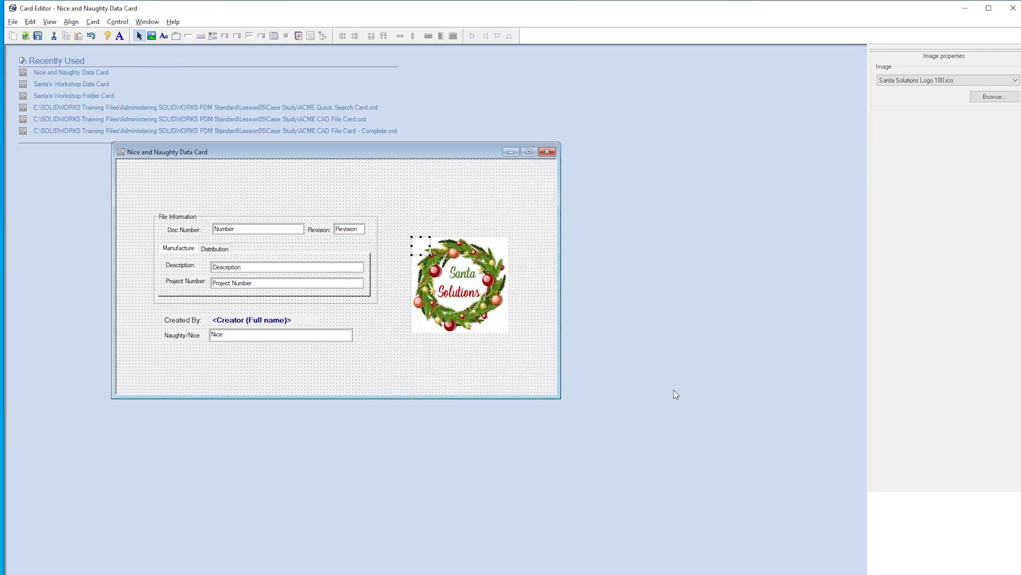
Add the Christmas branches topper.ico banner and move it to the card's top edge.
click(189, 181)
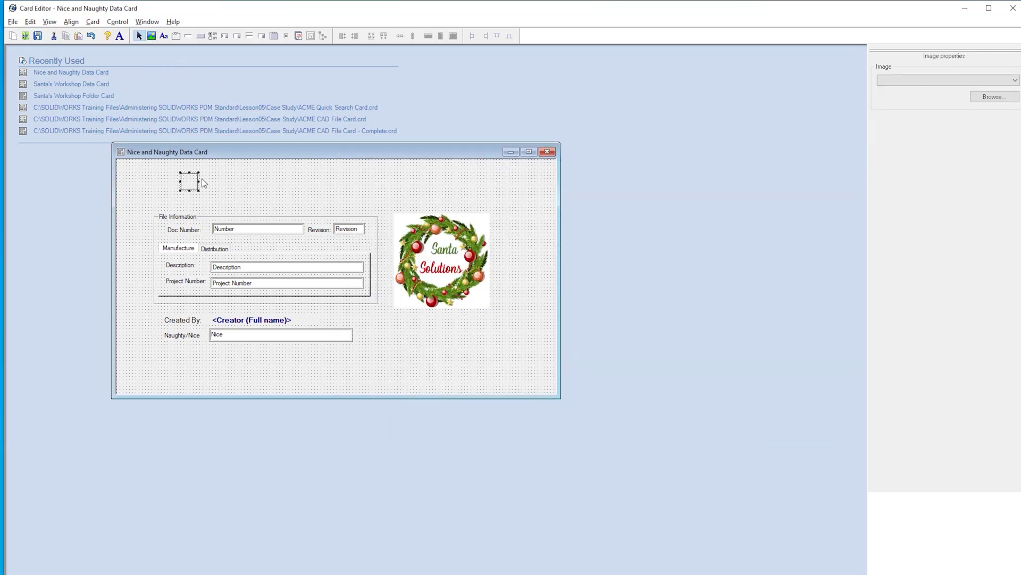
click(994, 96)
click(758, 425)
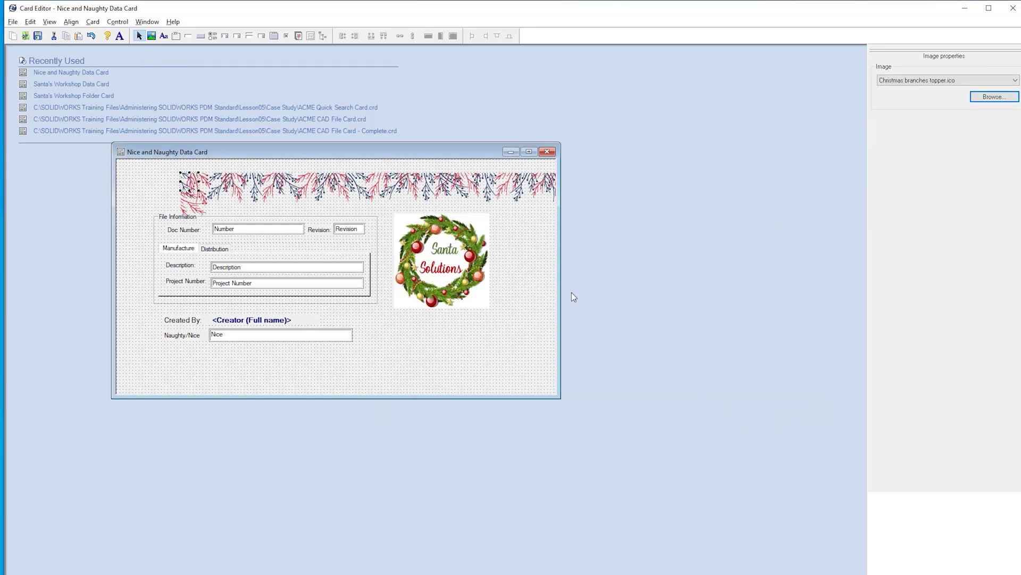
drag(471, 184, 407, 172)
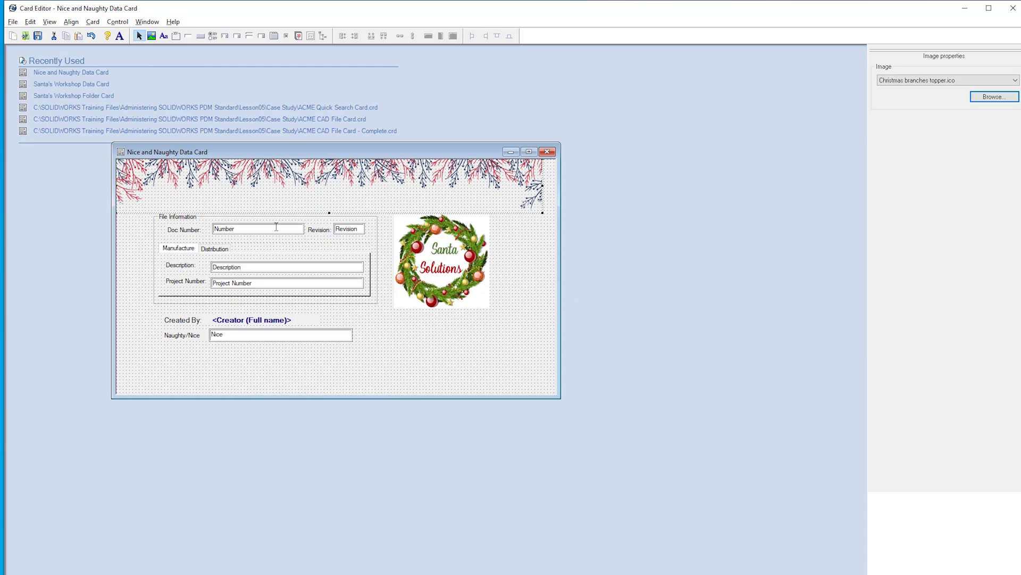
click(129, 262)
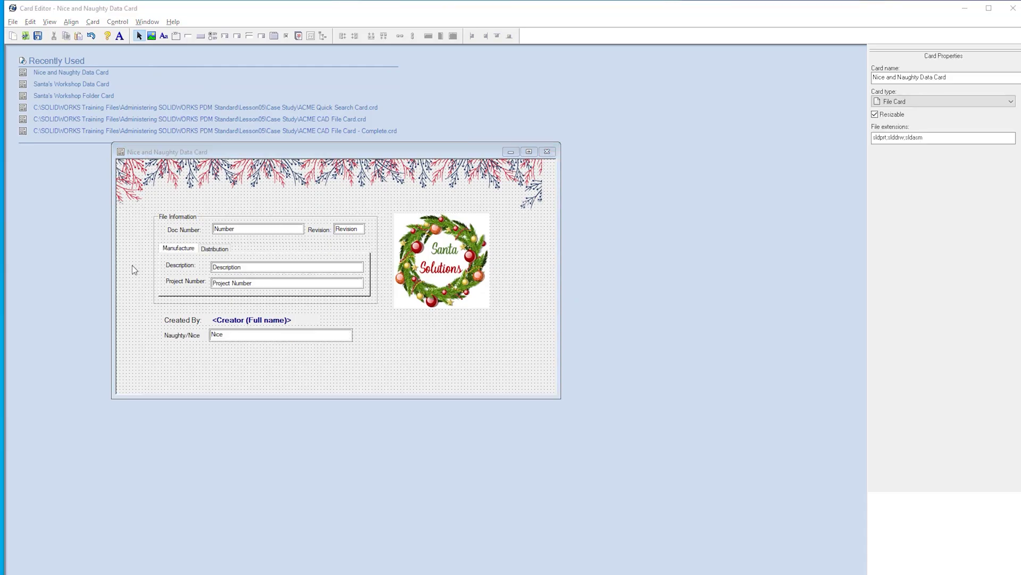
Left-align the Doc Number, Description, Project Number and Naughty/Nice labels and all edit boxes.
click(184, 230)
ctrl+click(180, 265)
ctrl+click(185, 282)
ctrl+click(182, 337)
click(341, 38)
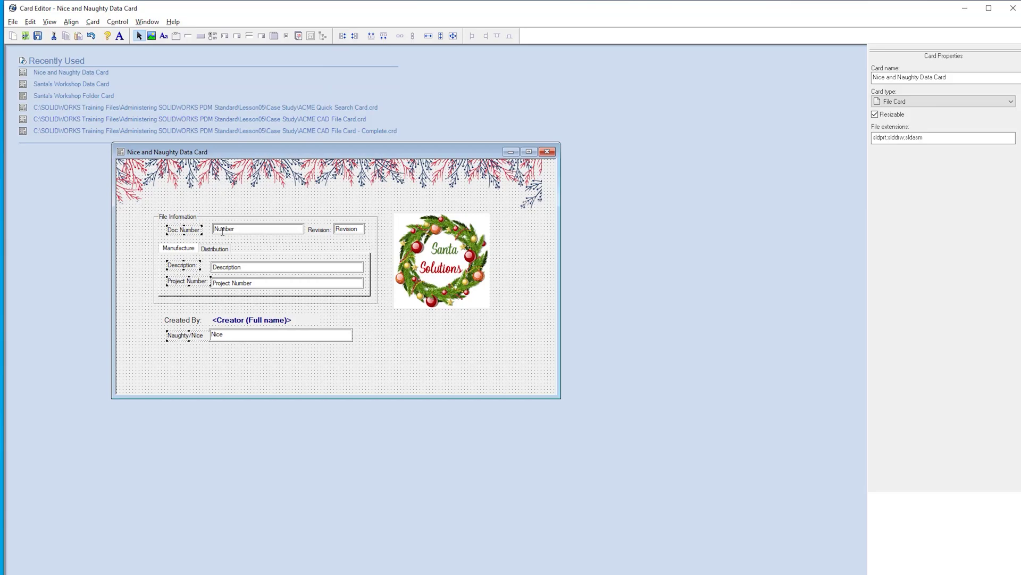
click(345, 38)
click(214, 248)
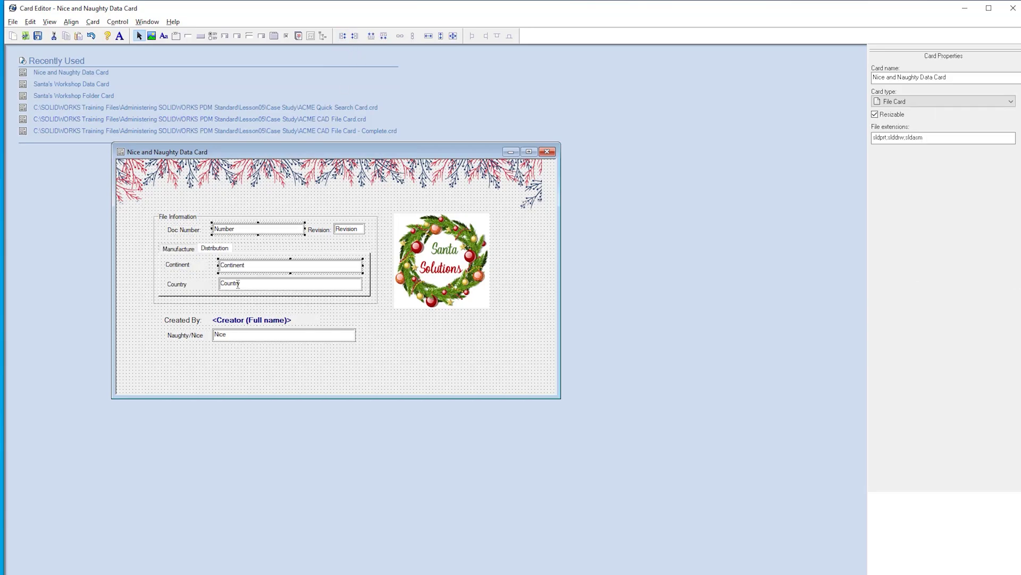
ctrl+click(240, 285)
Left-align the Continent, Country and Created By labels, then shrink the card's right and bottom edges.
click(341, 38)
click(184, 230)
ctrl+click(177, 283)
ctrl+click(185, 319)
click(341, 38)
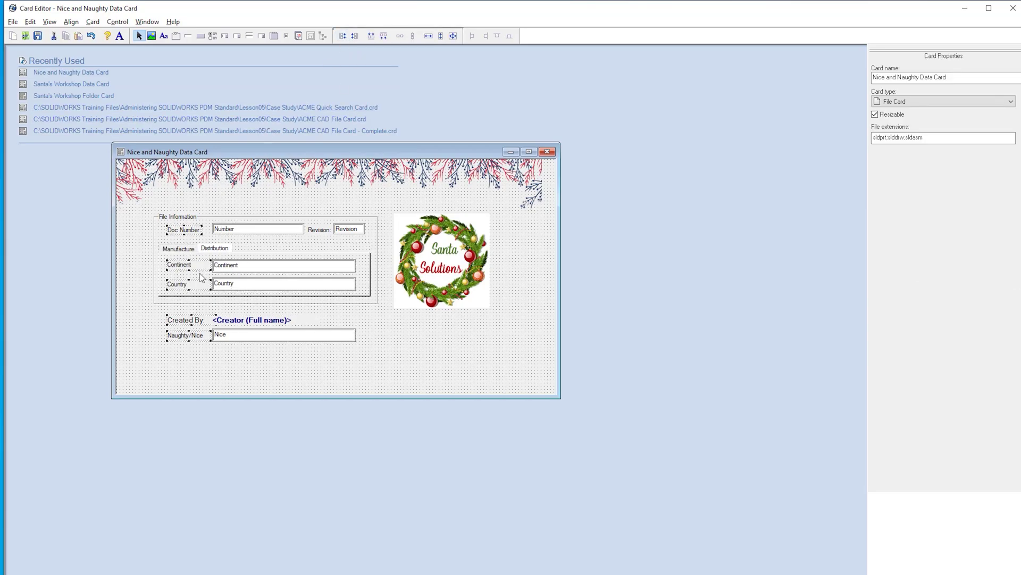
click(375, 332)
drag(561, 304, 544, 303)
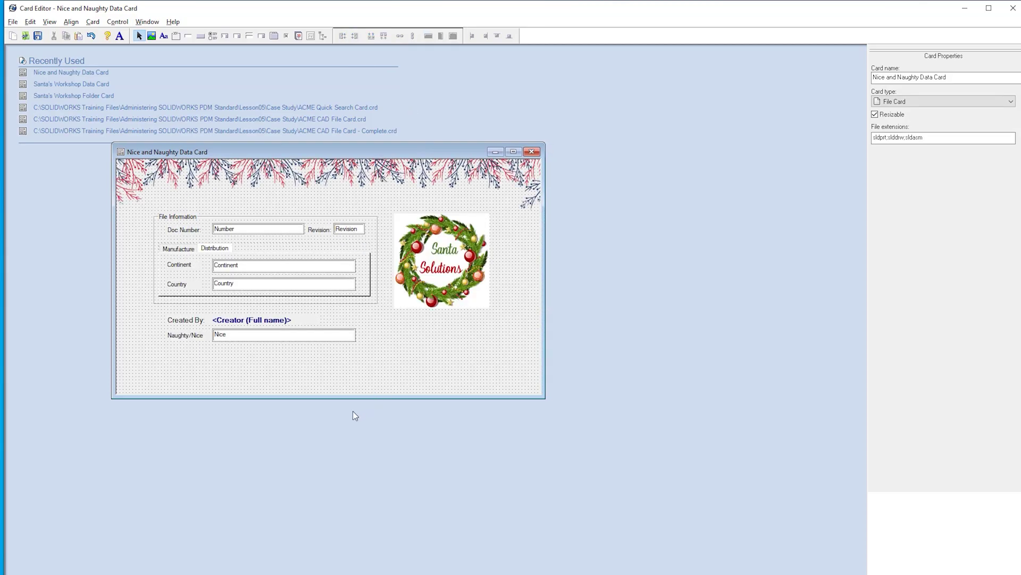
drag(352, 396, 365, 356)
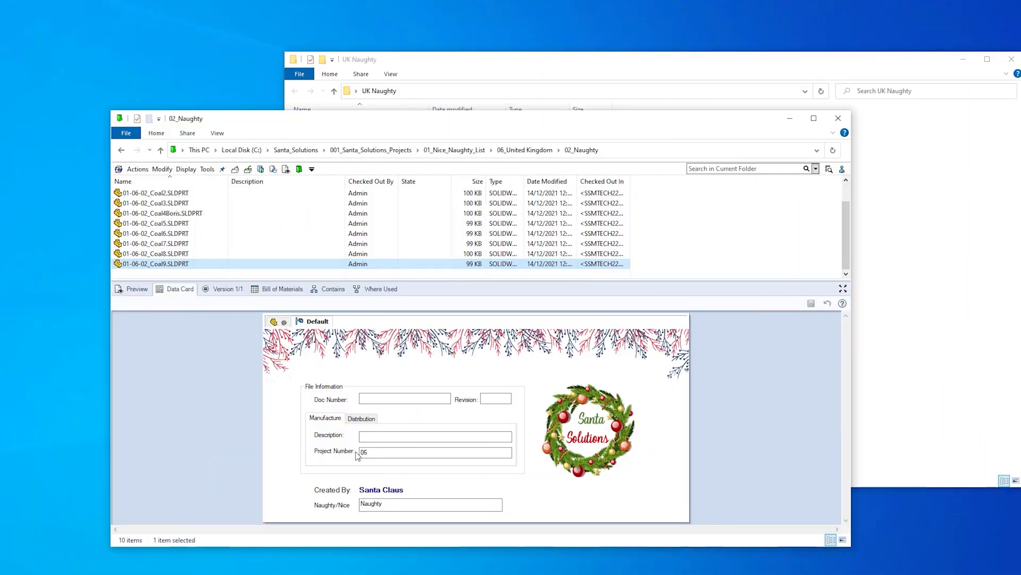
Enter Candy Cane, Doc Number 001 and Revision A on Candy1's data card.
click(356, 421)
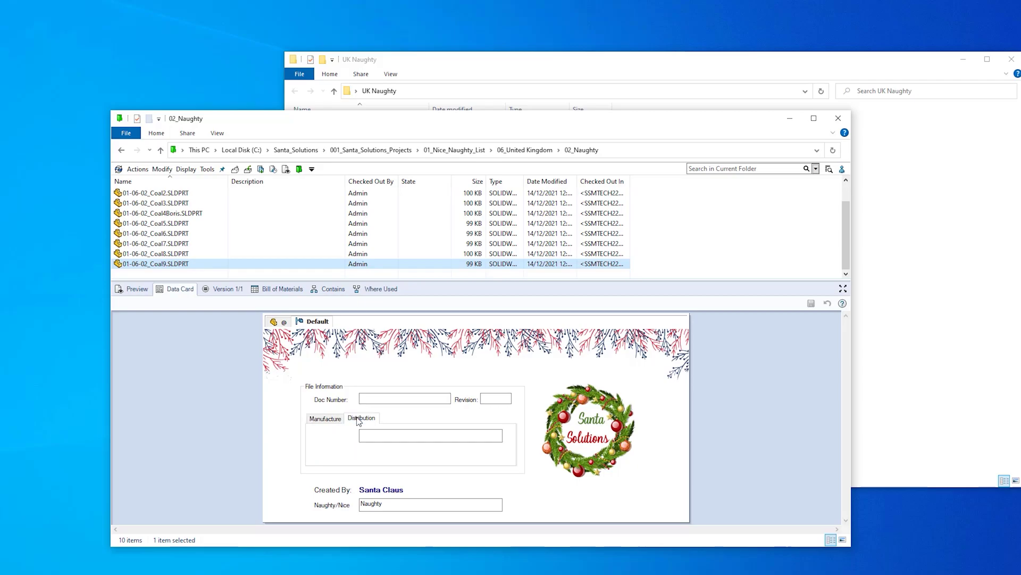
click(327, 422)
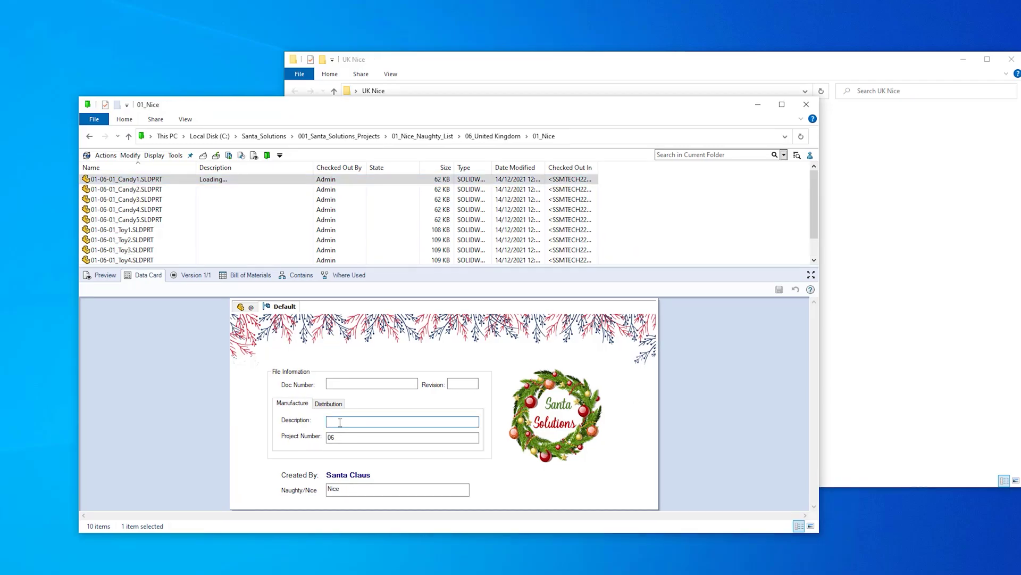
text(Ca)
text(ane)
text(001)
click(460, 382)
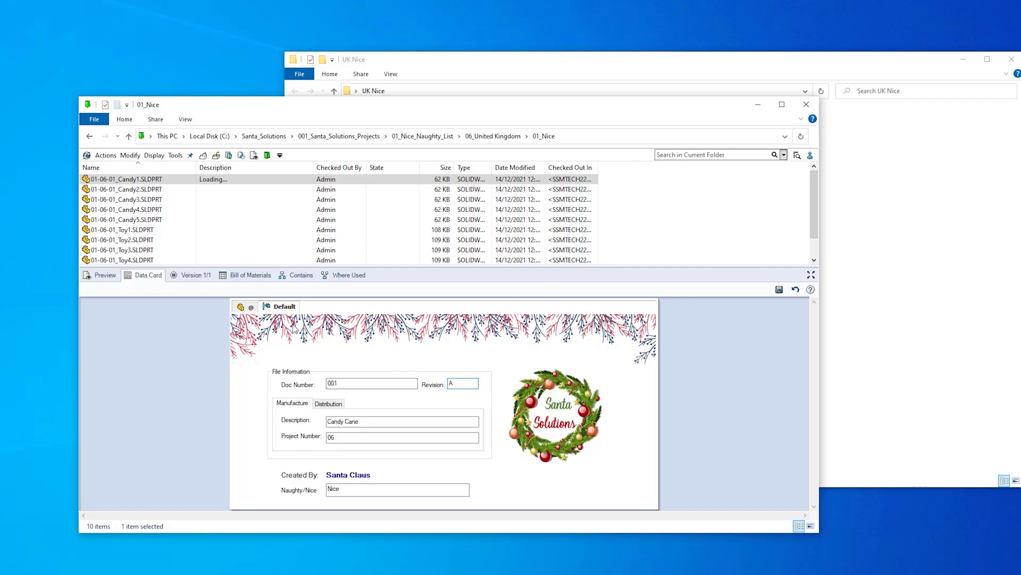